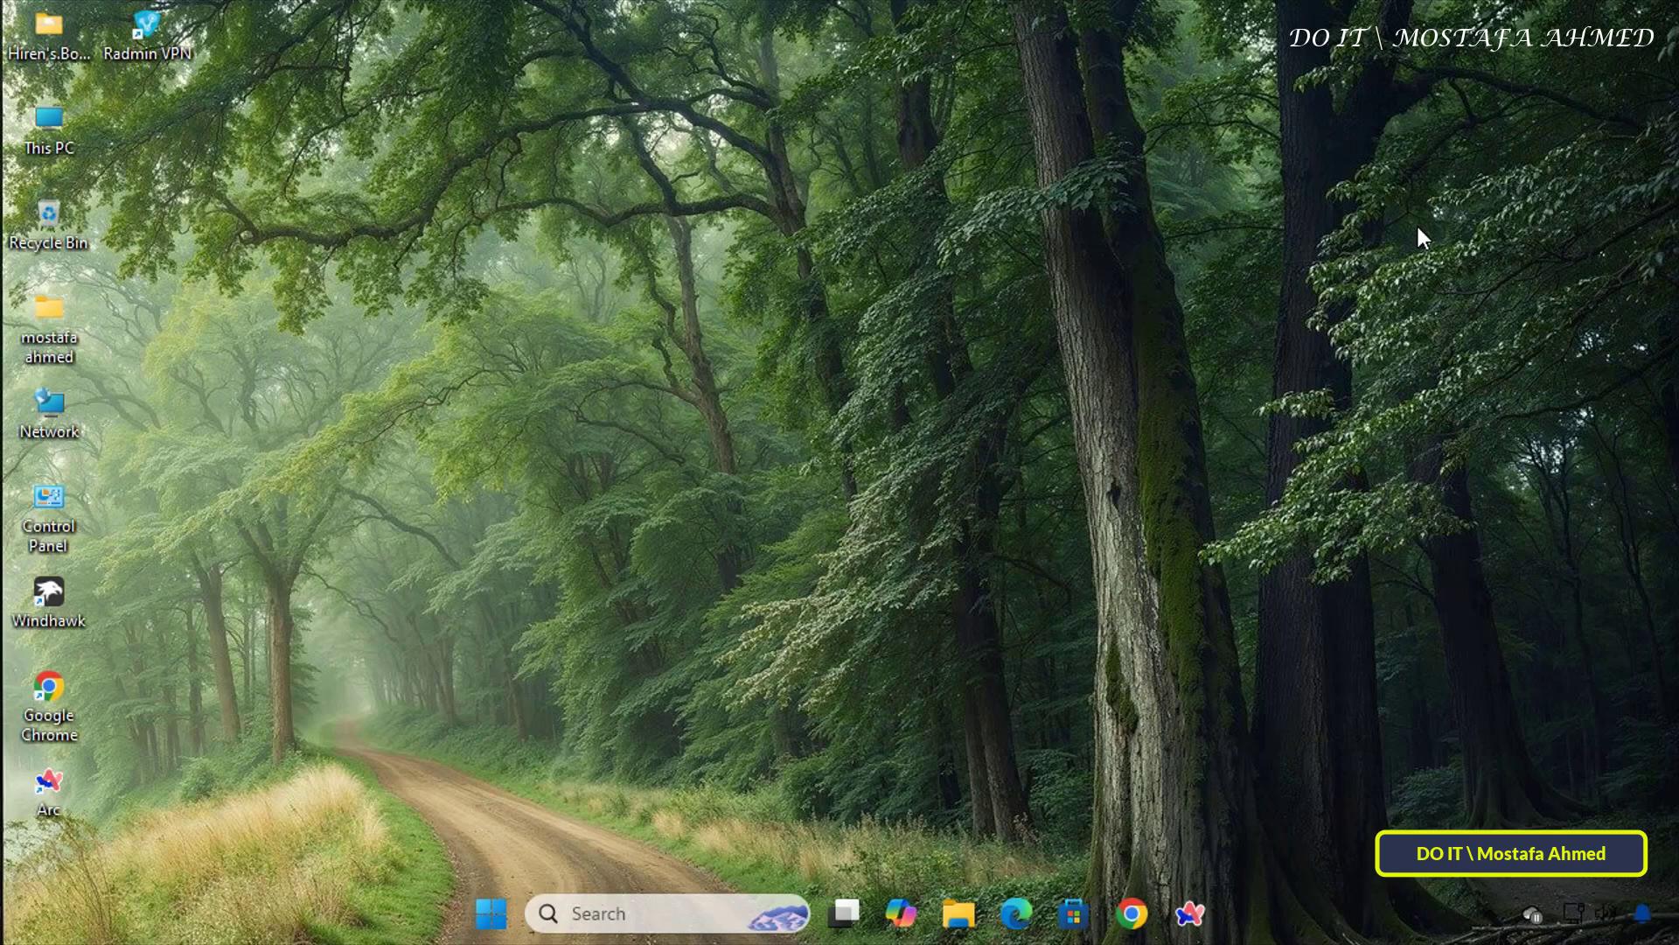
Search Google for 'advanced ip scanner' and open the official site in a new tab
click(1133, 914)
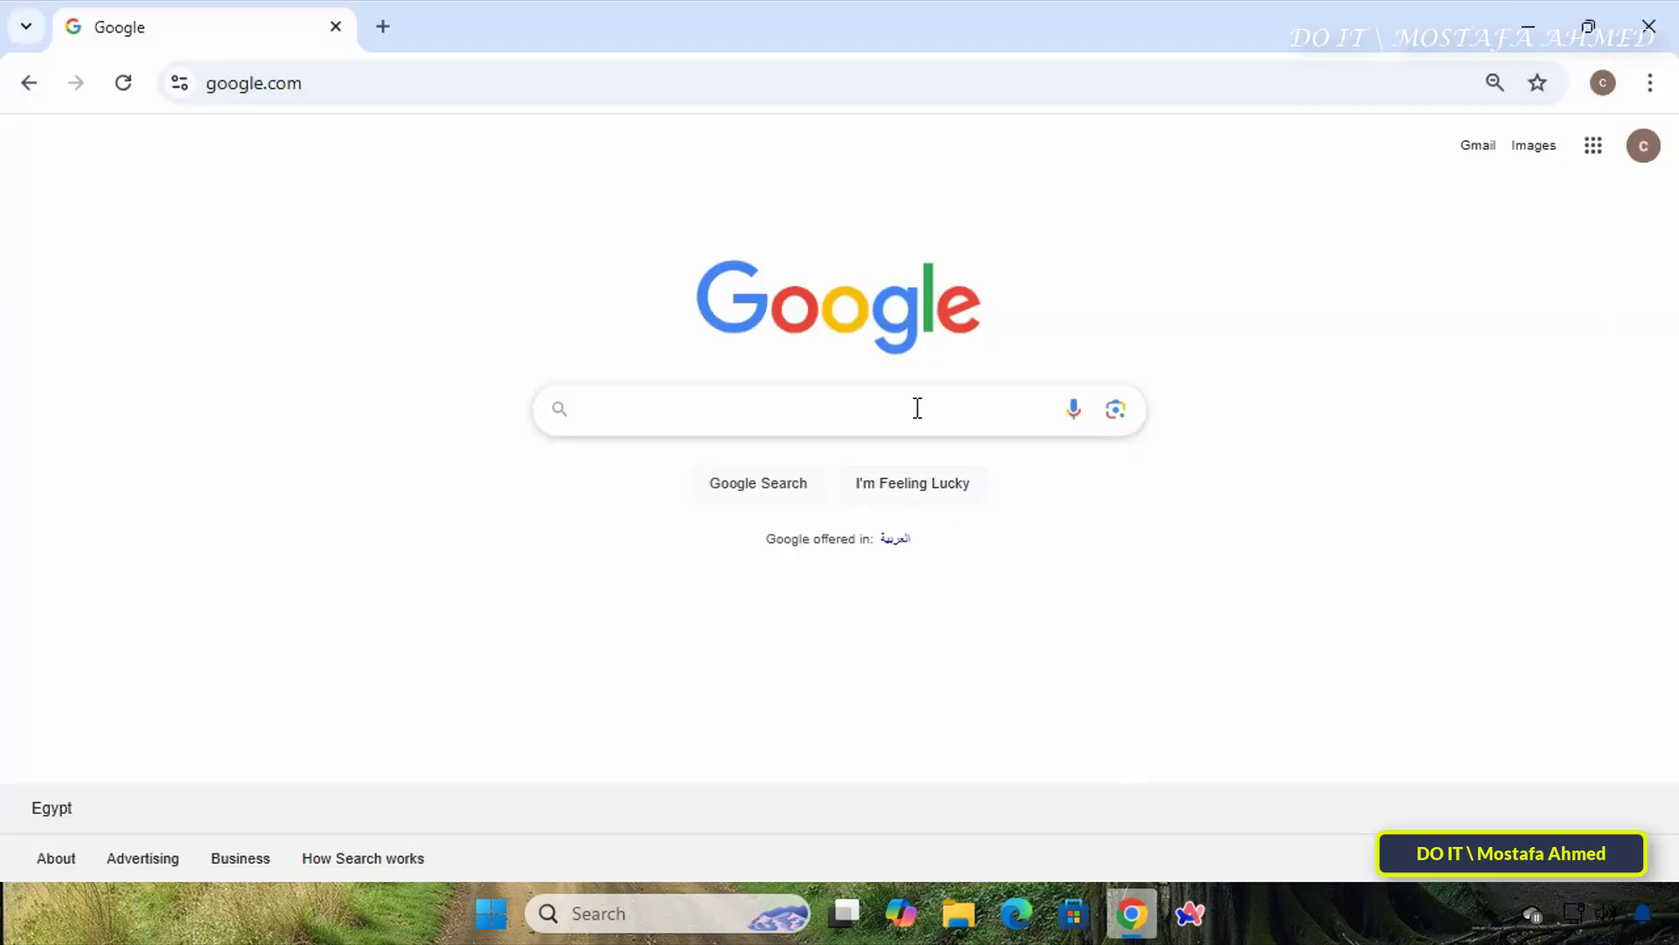
text(adva)
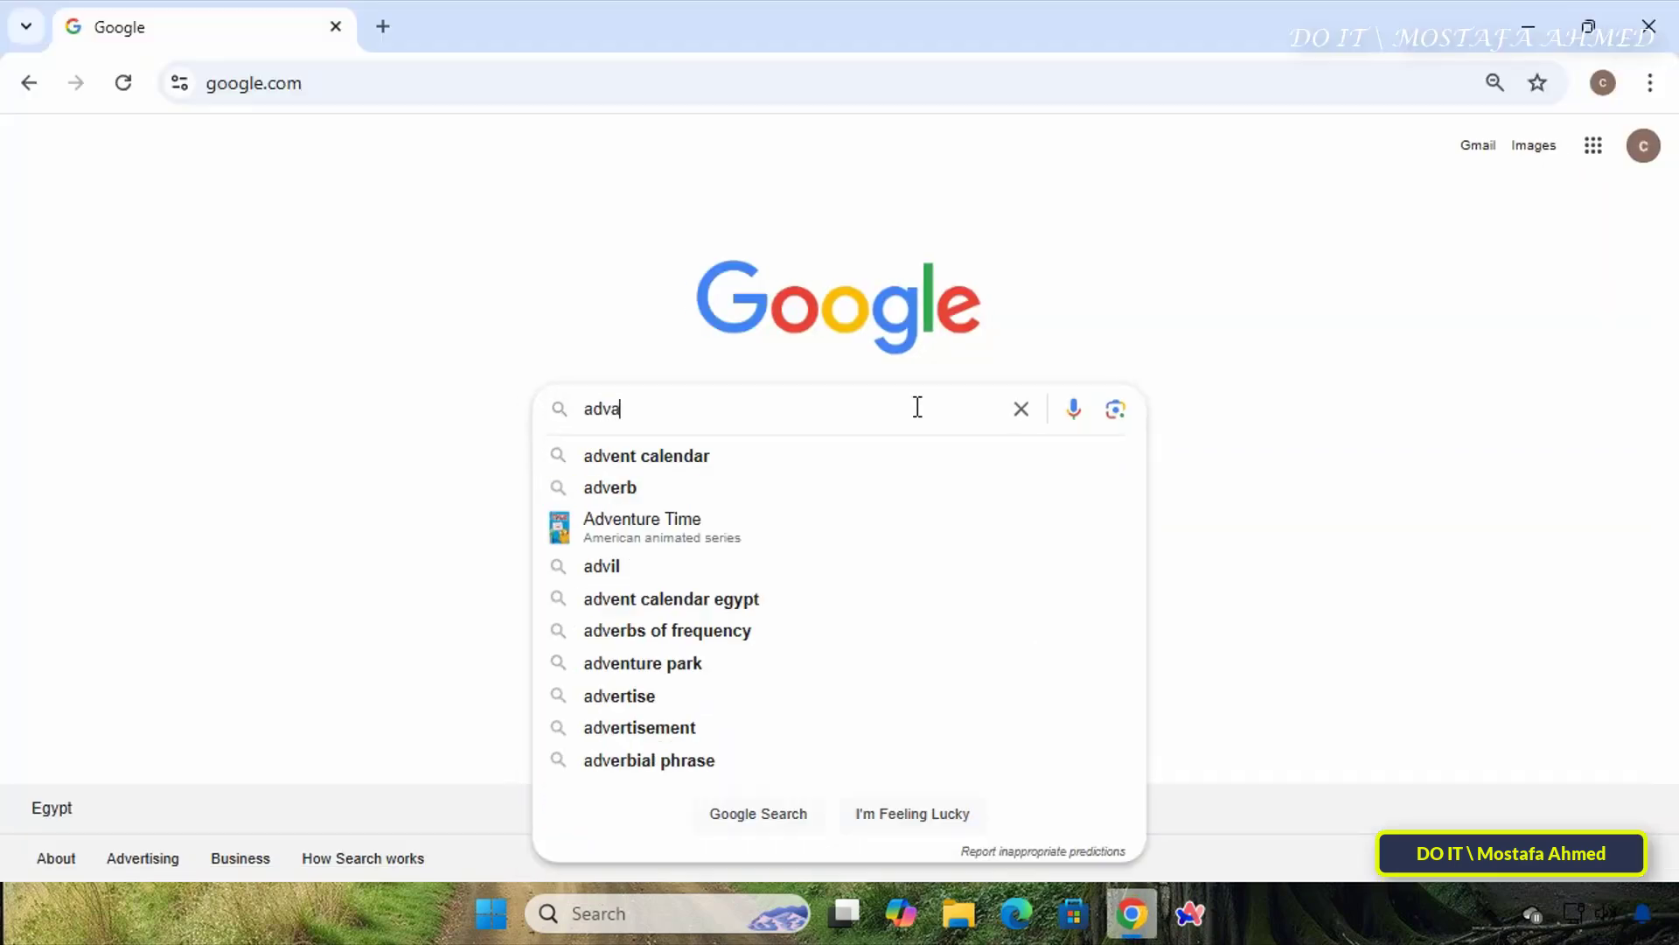
text(nced )
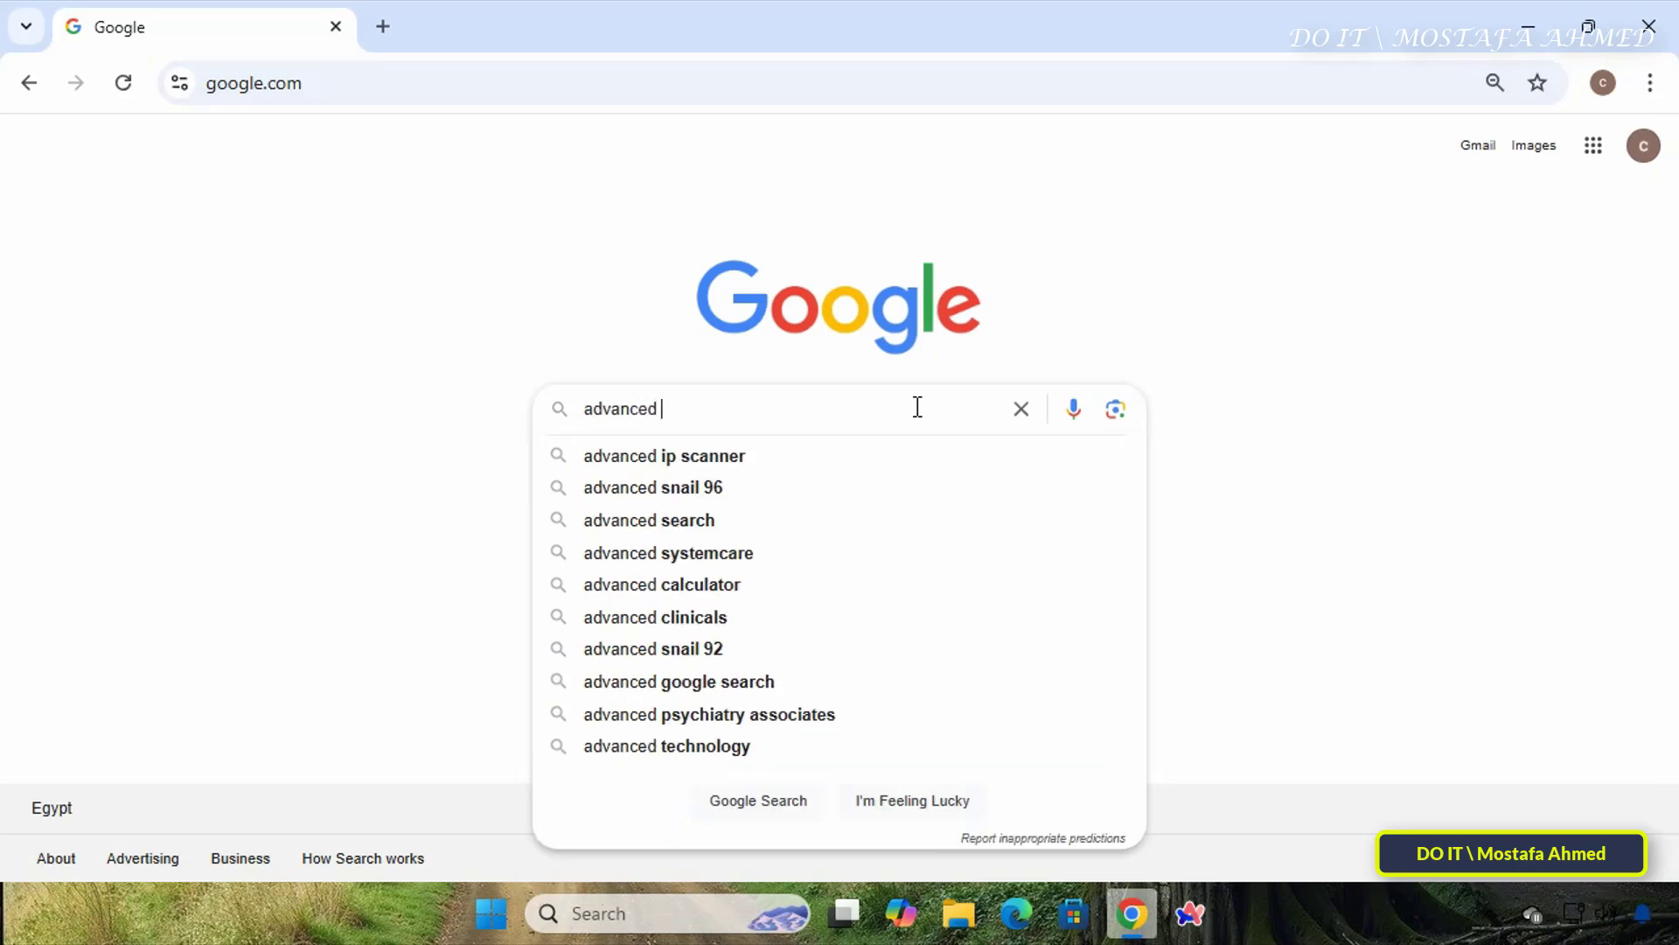
text(ip scanner)
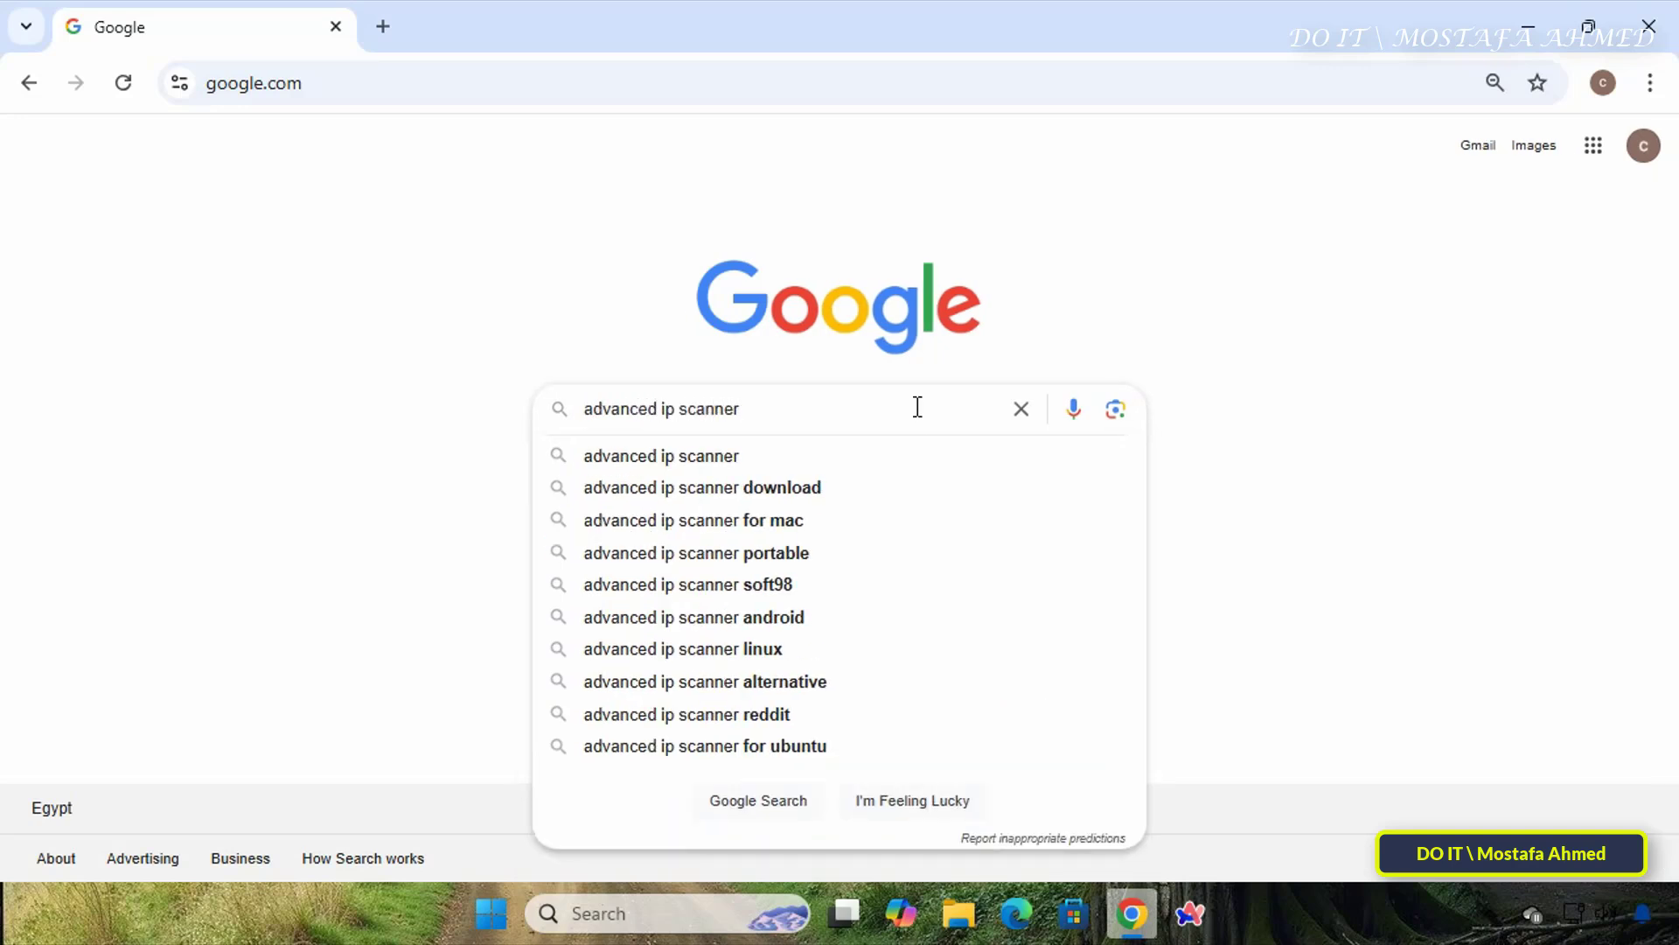
key(Return)
right_click(623, 339)
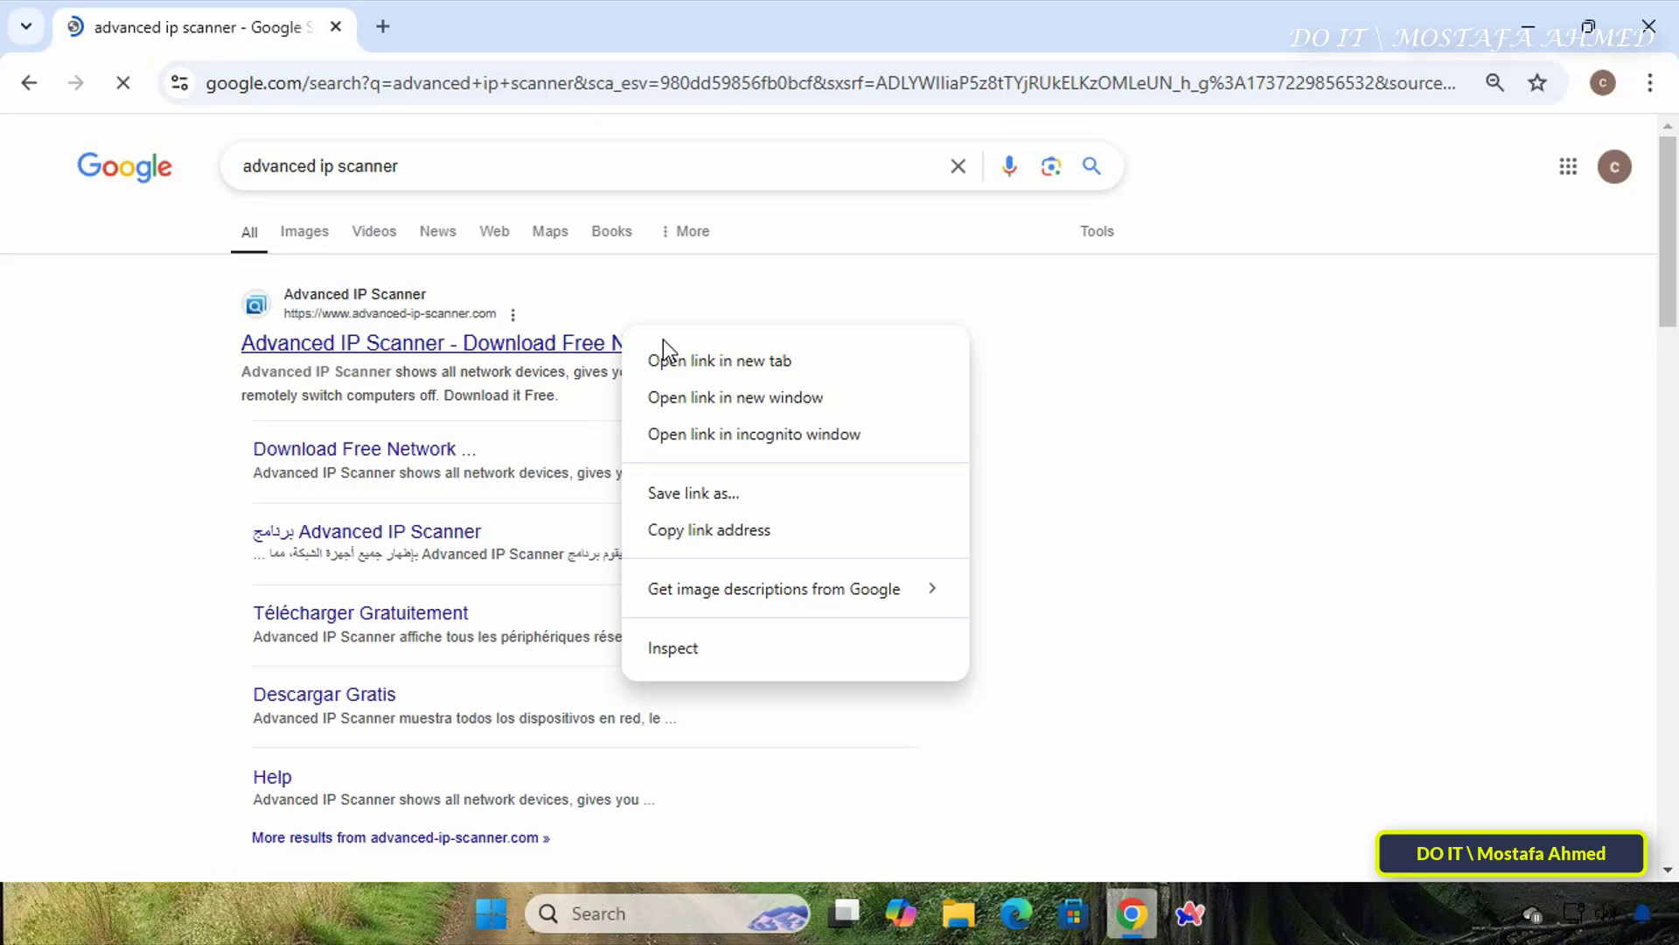
click(669, 362)
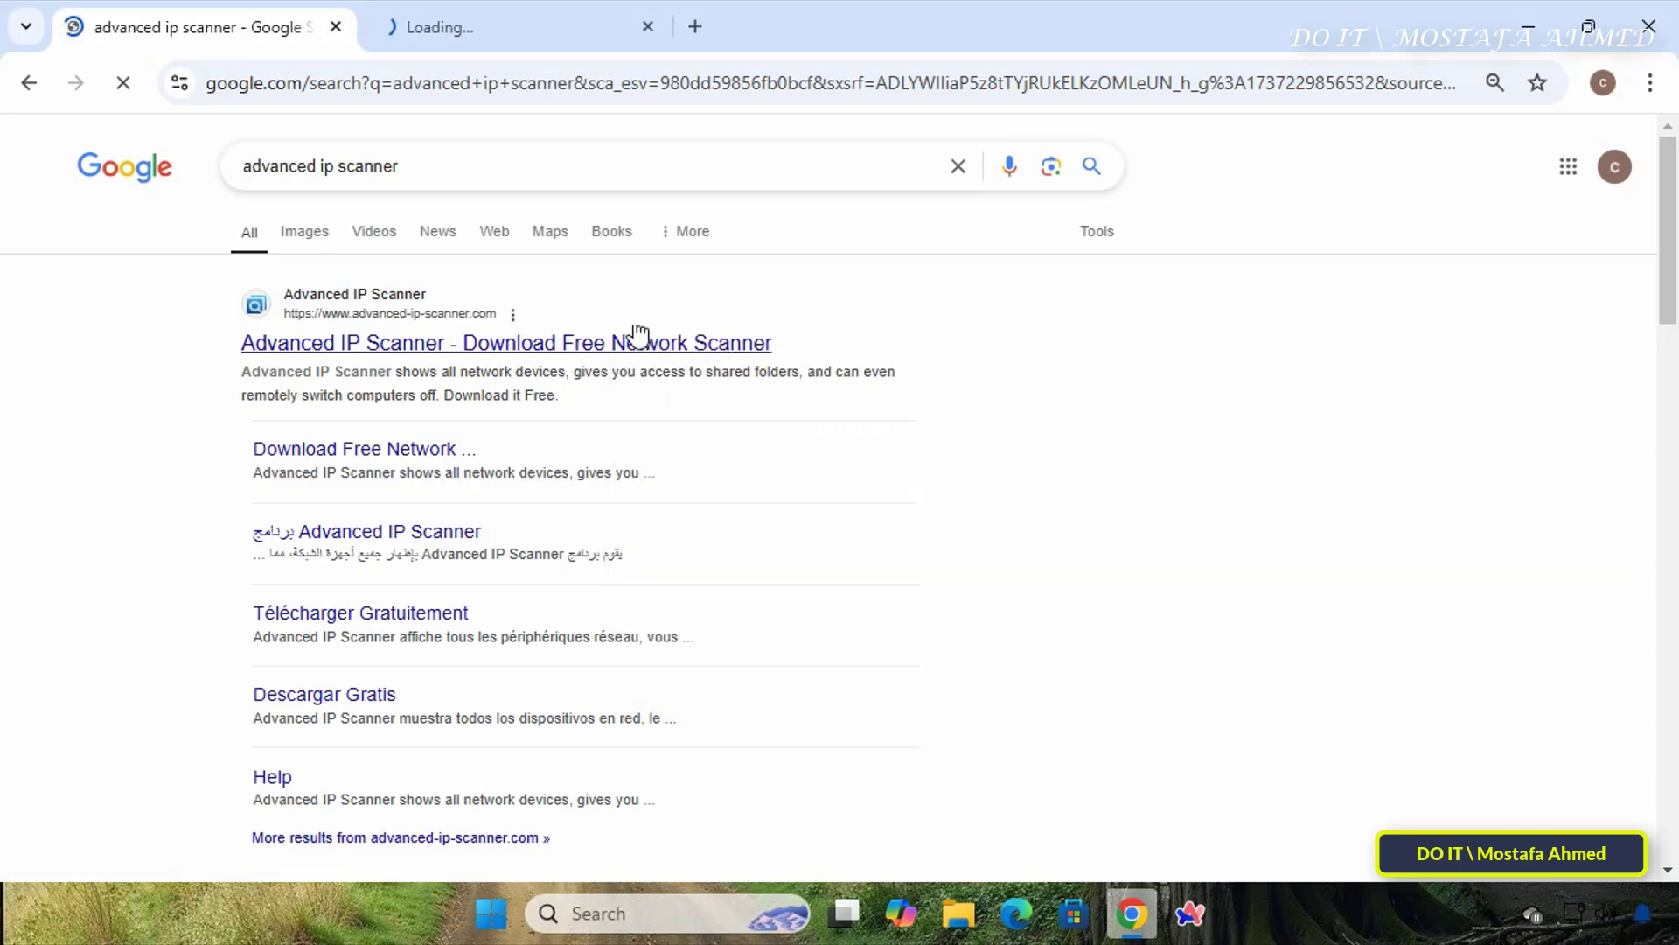
click(523, 37)
Download the free 20.1 MB Advanced IP Scanner installer and check the downloads list
scroll(1156, 527, down, 3)
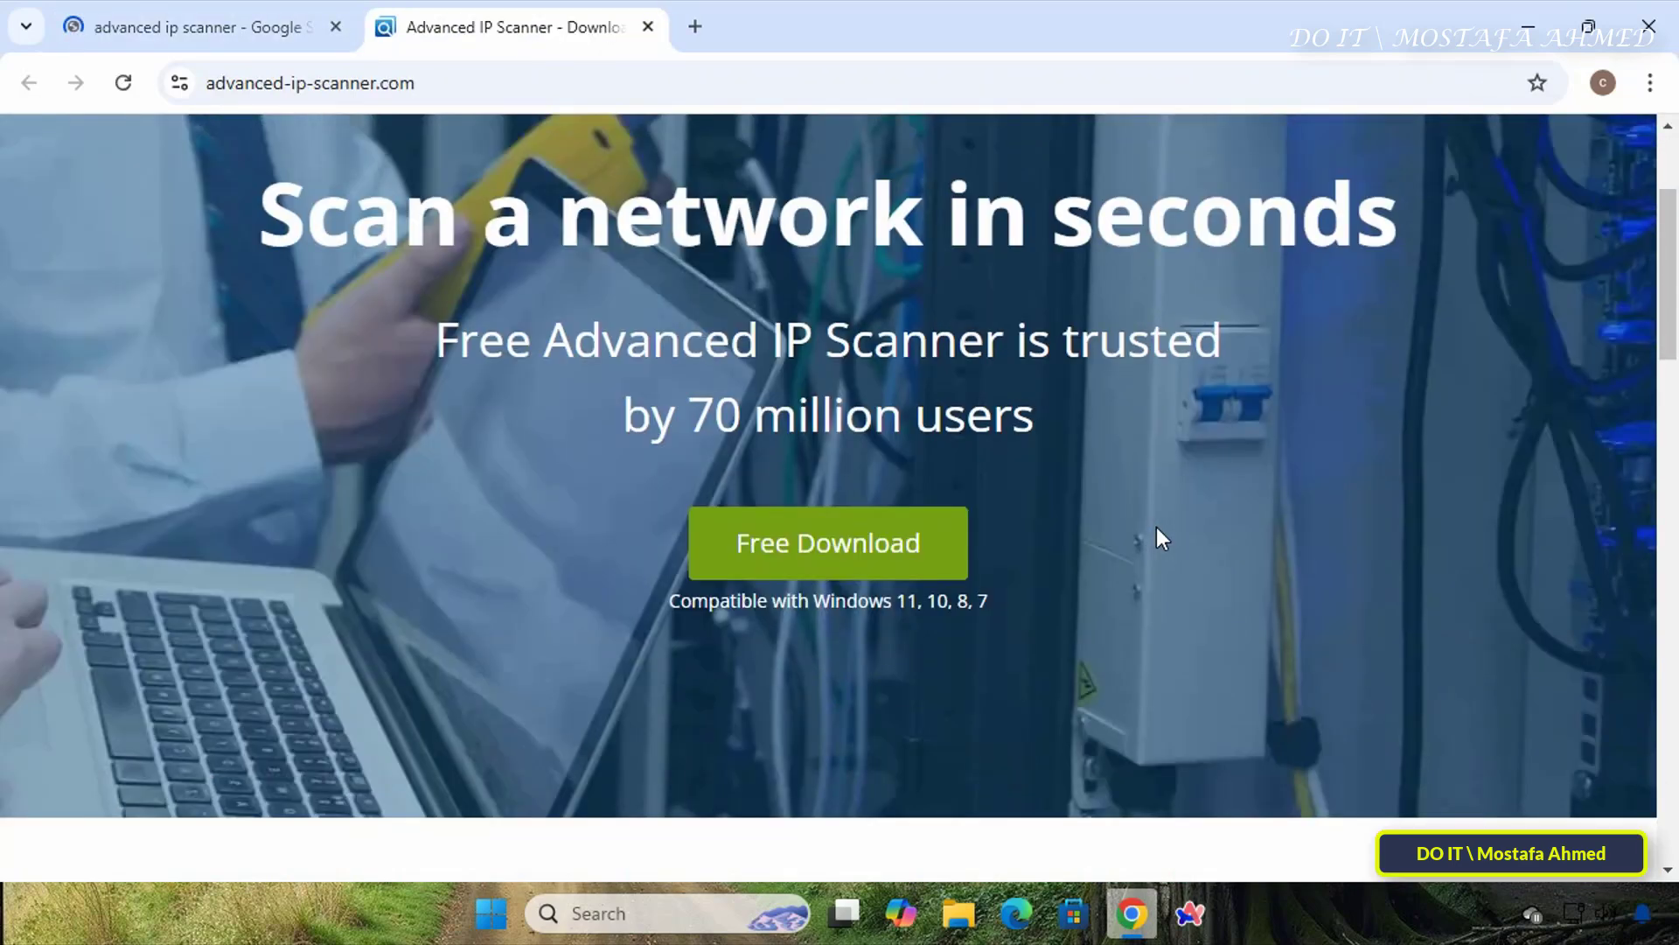
drag(671, 588, 1004, 598)
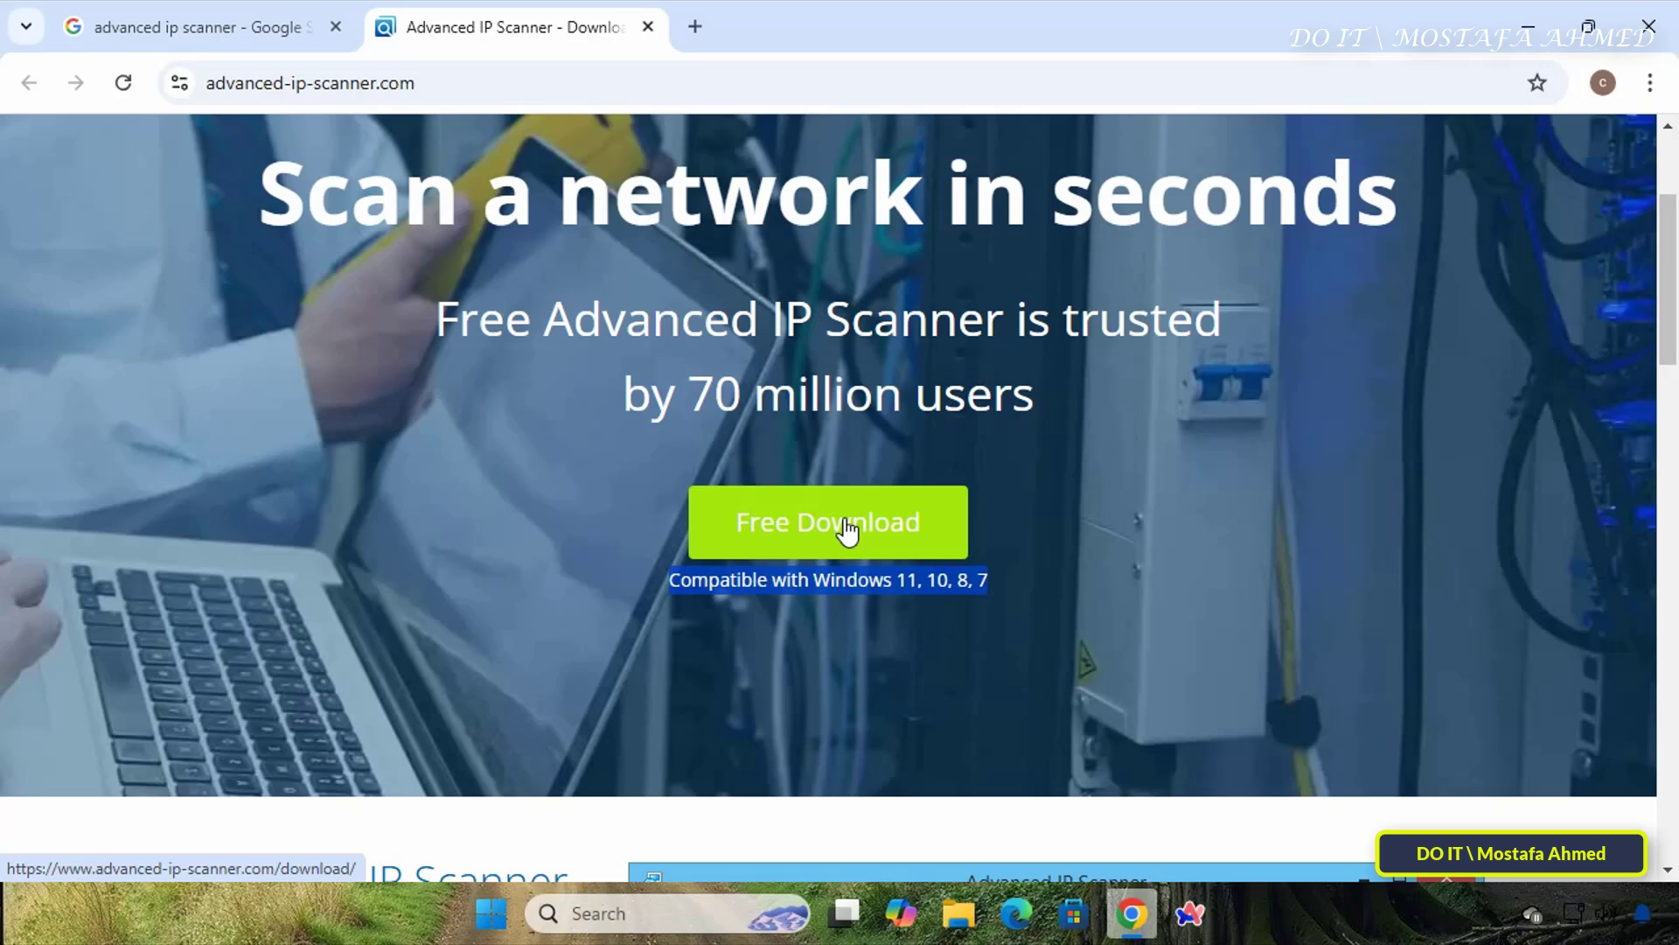
click(899, 528)
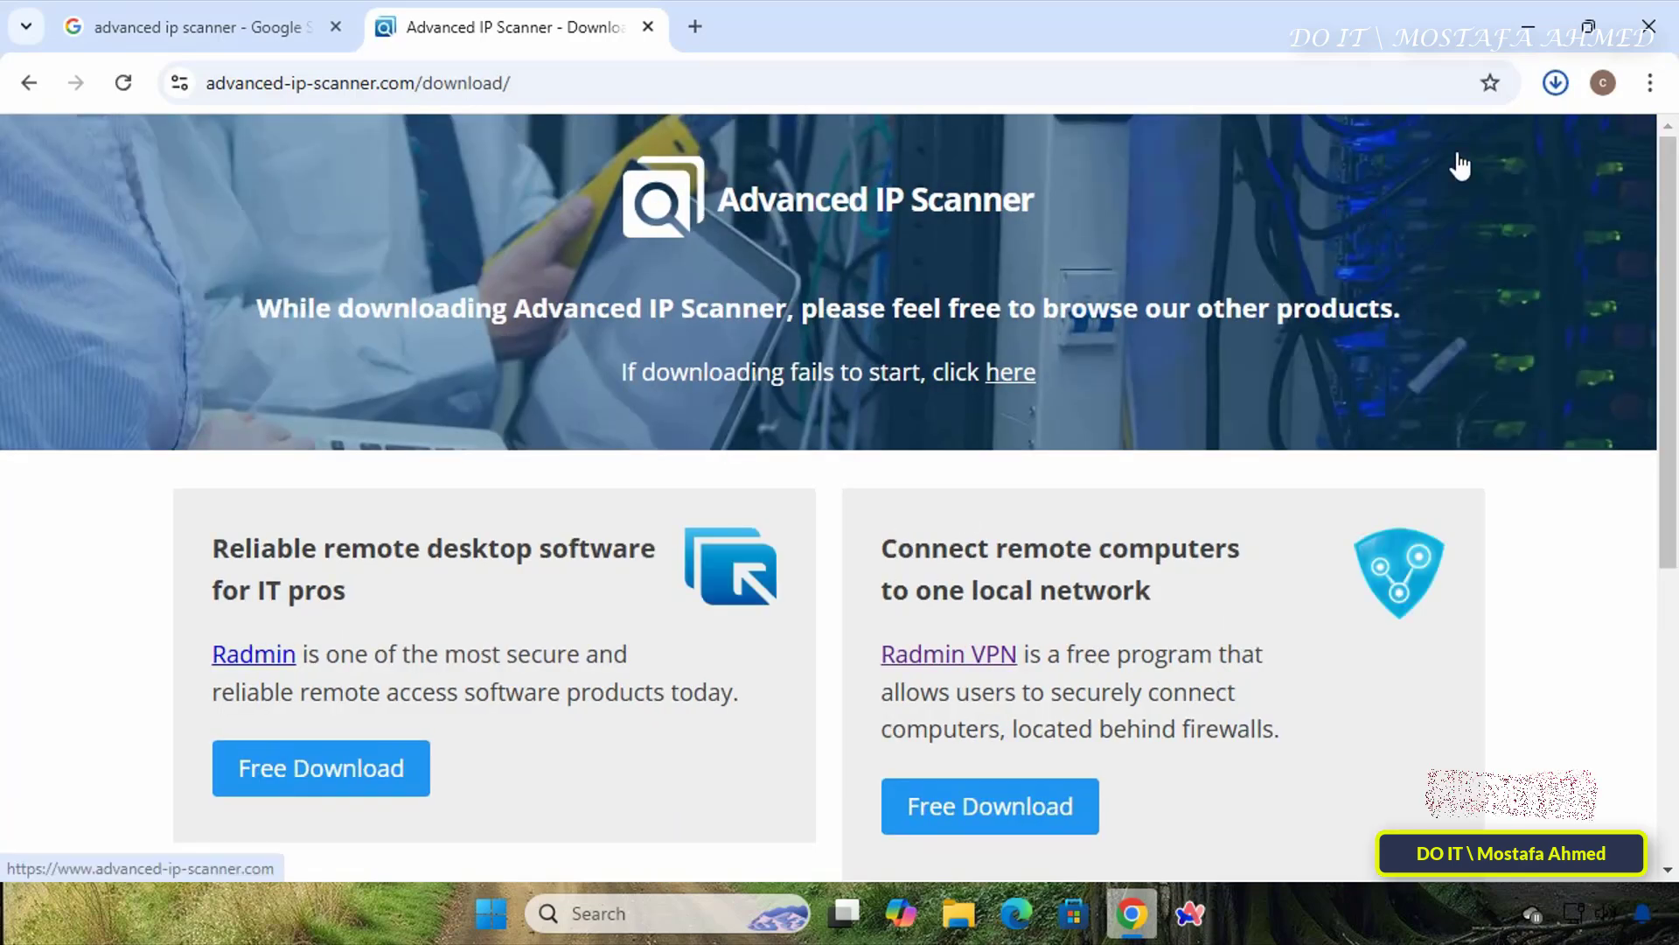
click(1559, 85)
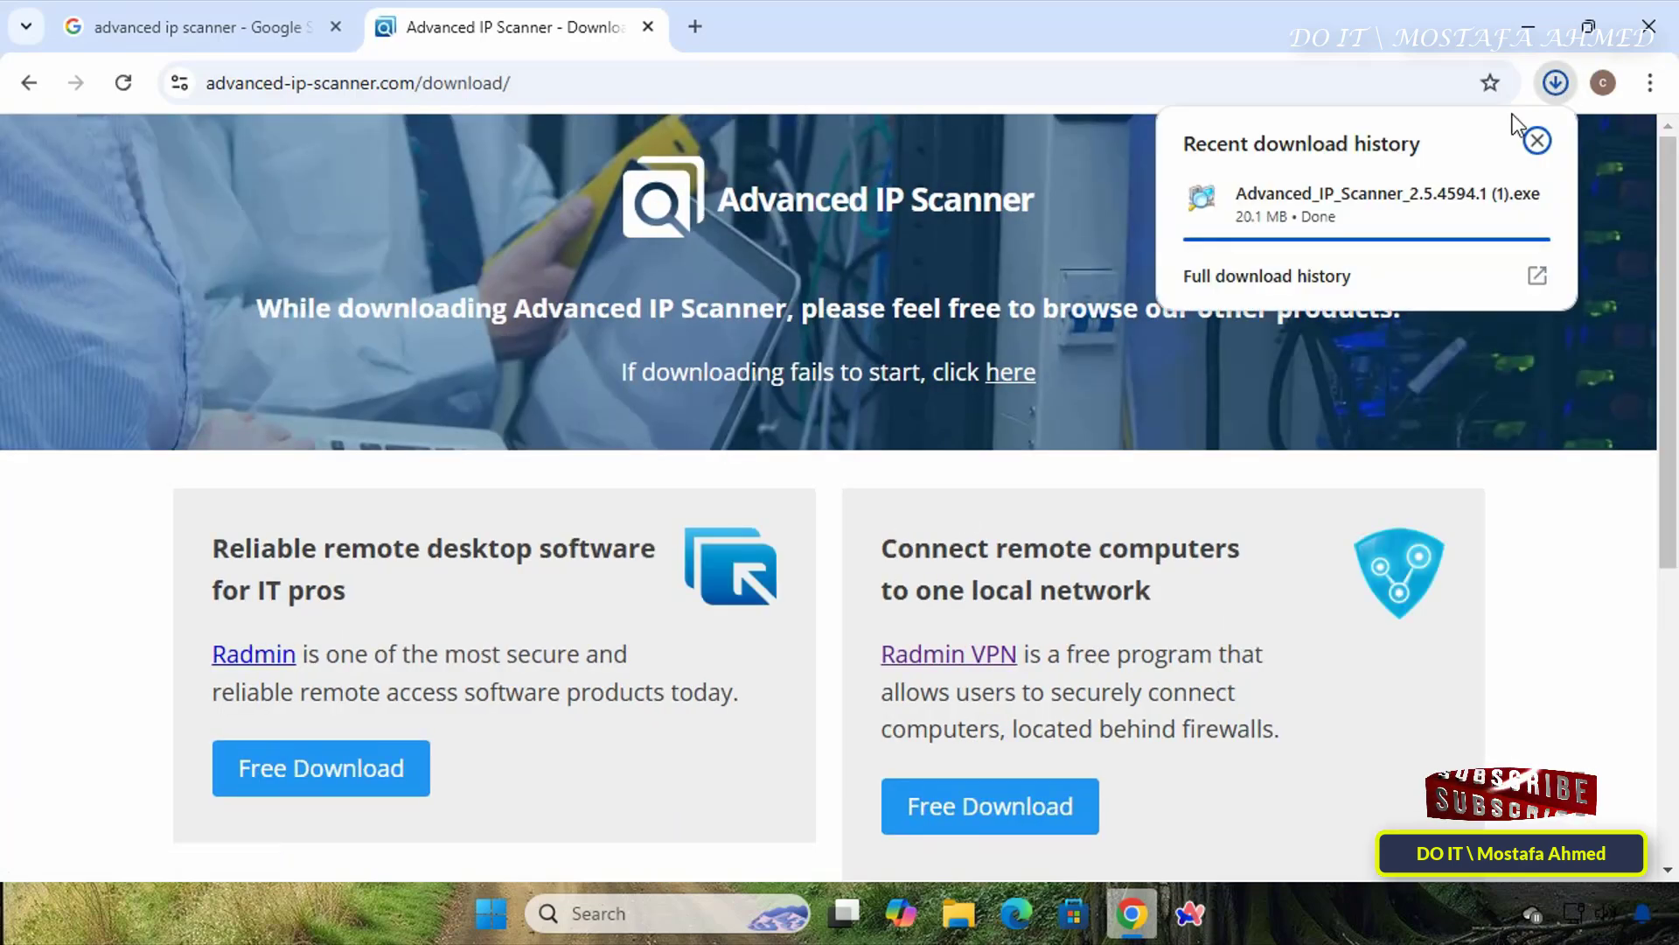
mouse_move(1329, 194)
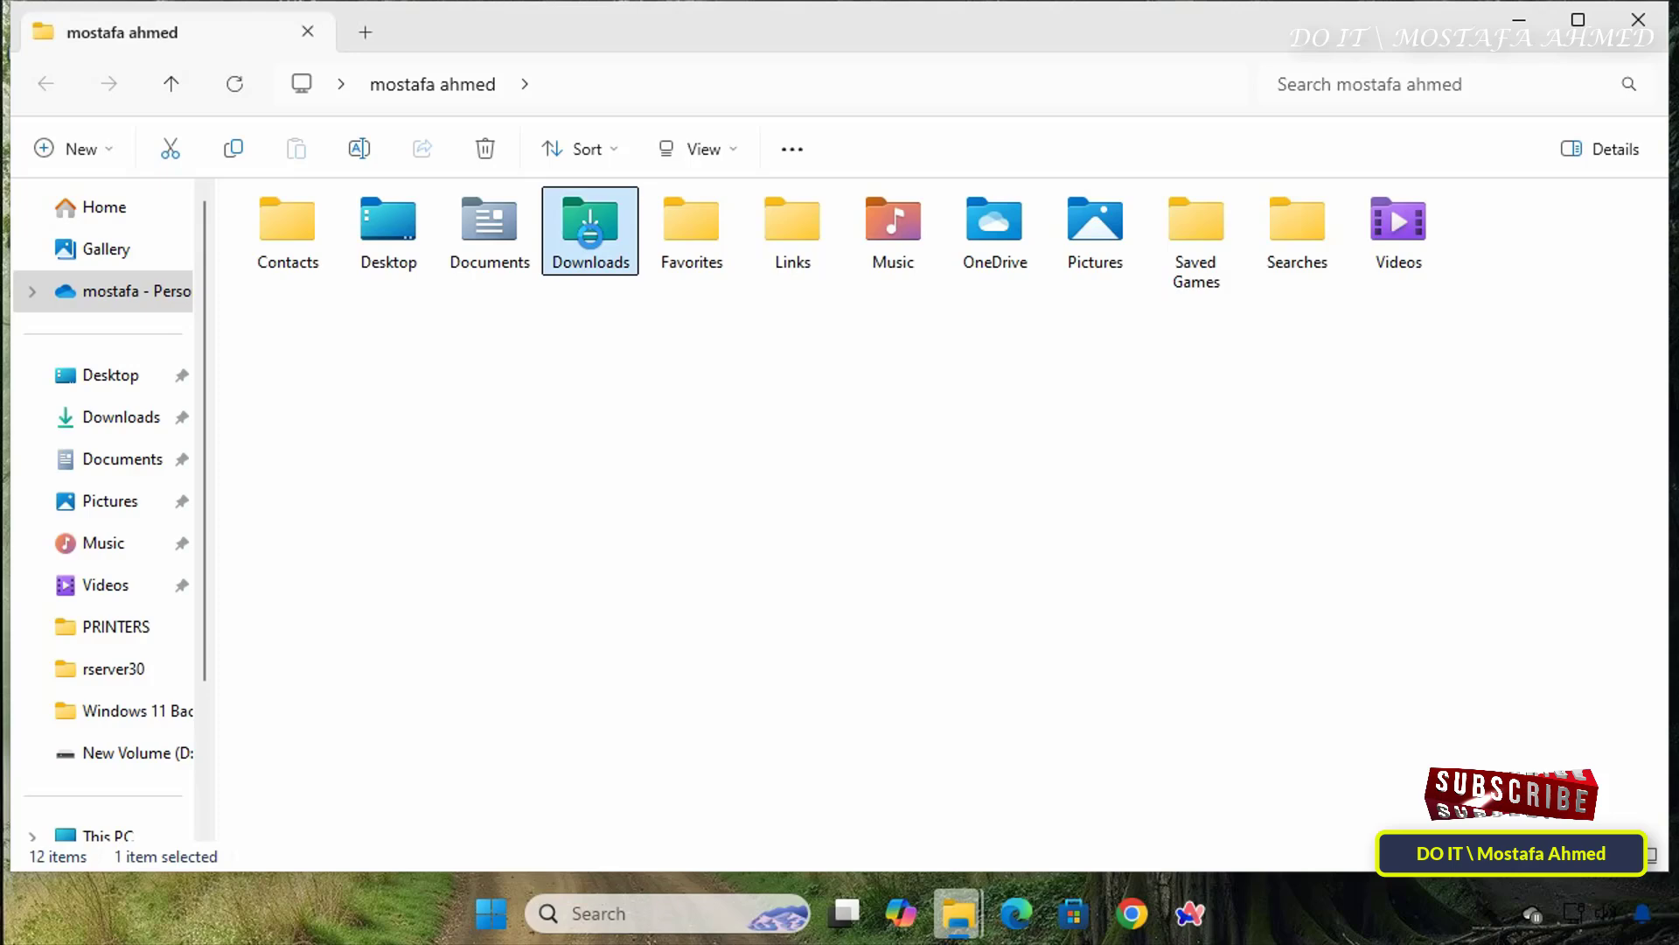
Launch the Advanced_IP_Scanner_2.5.4594.1 installer from the Downloads folder
double_click(589, 232)
click(362, 278)
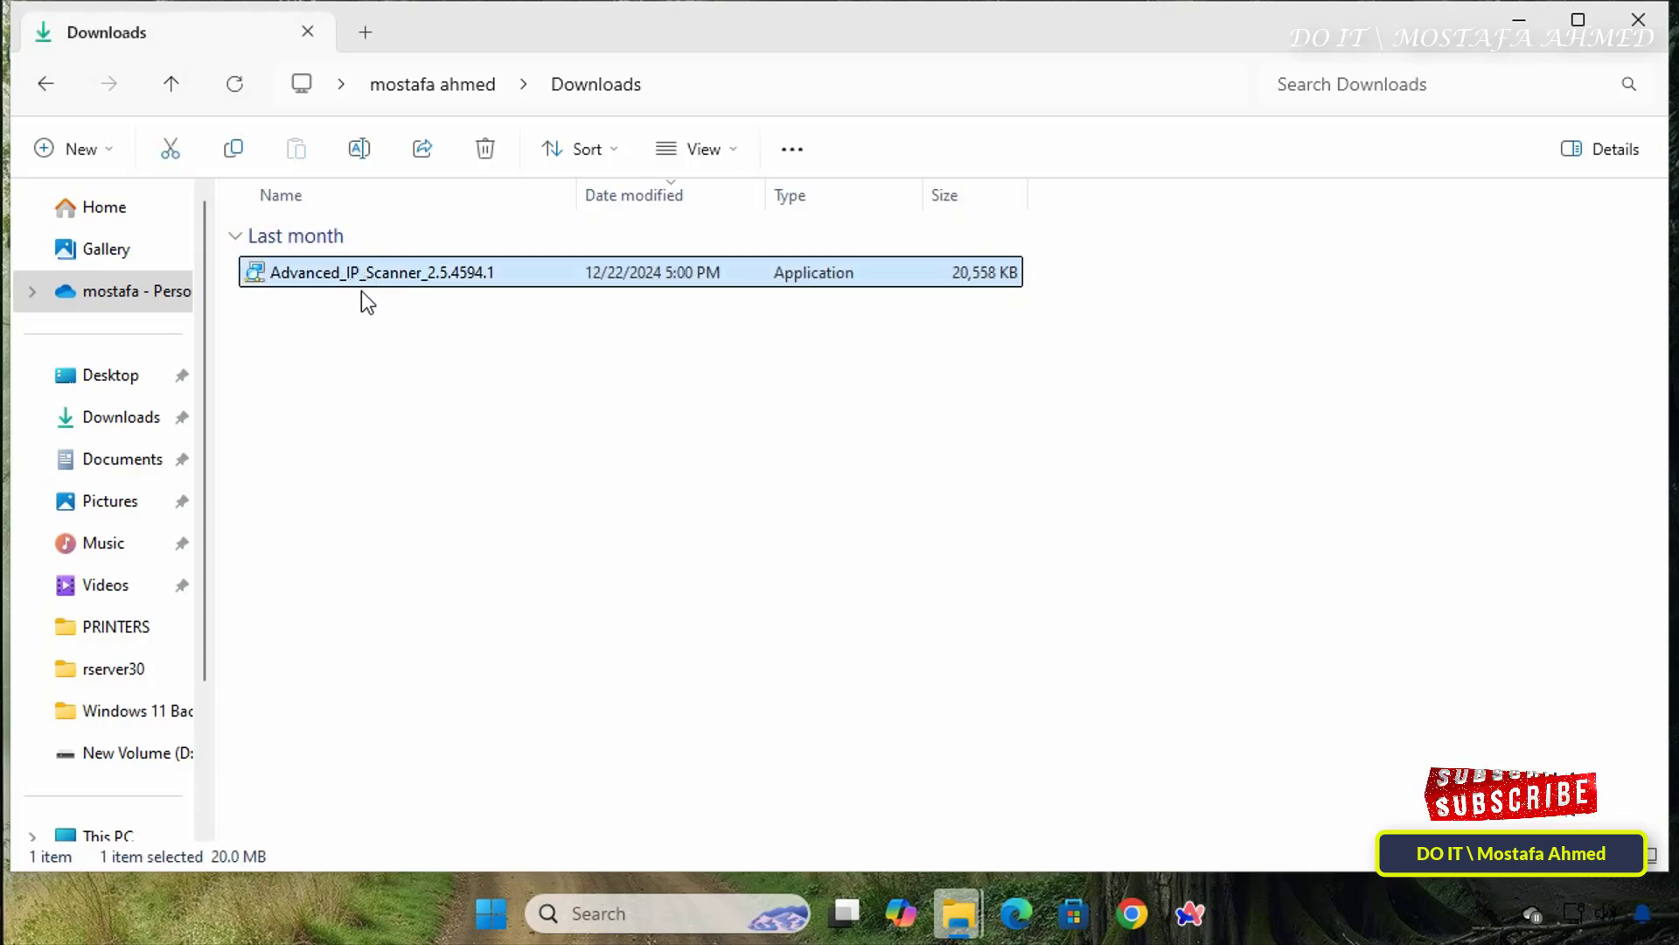
double_click(418, 278)
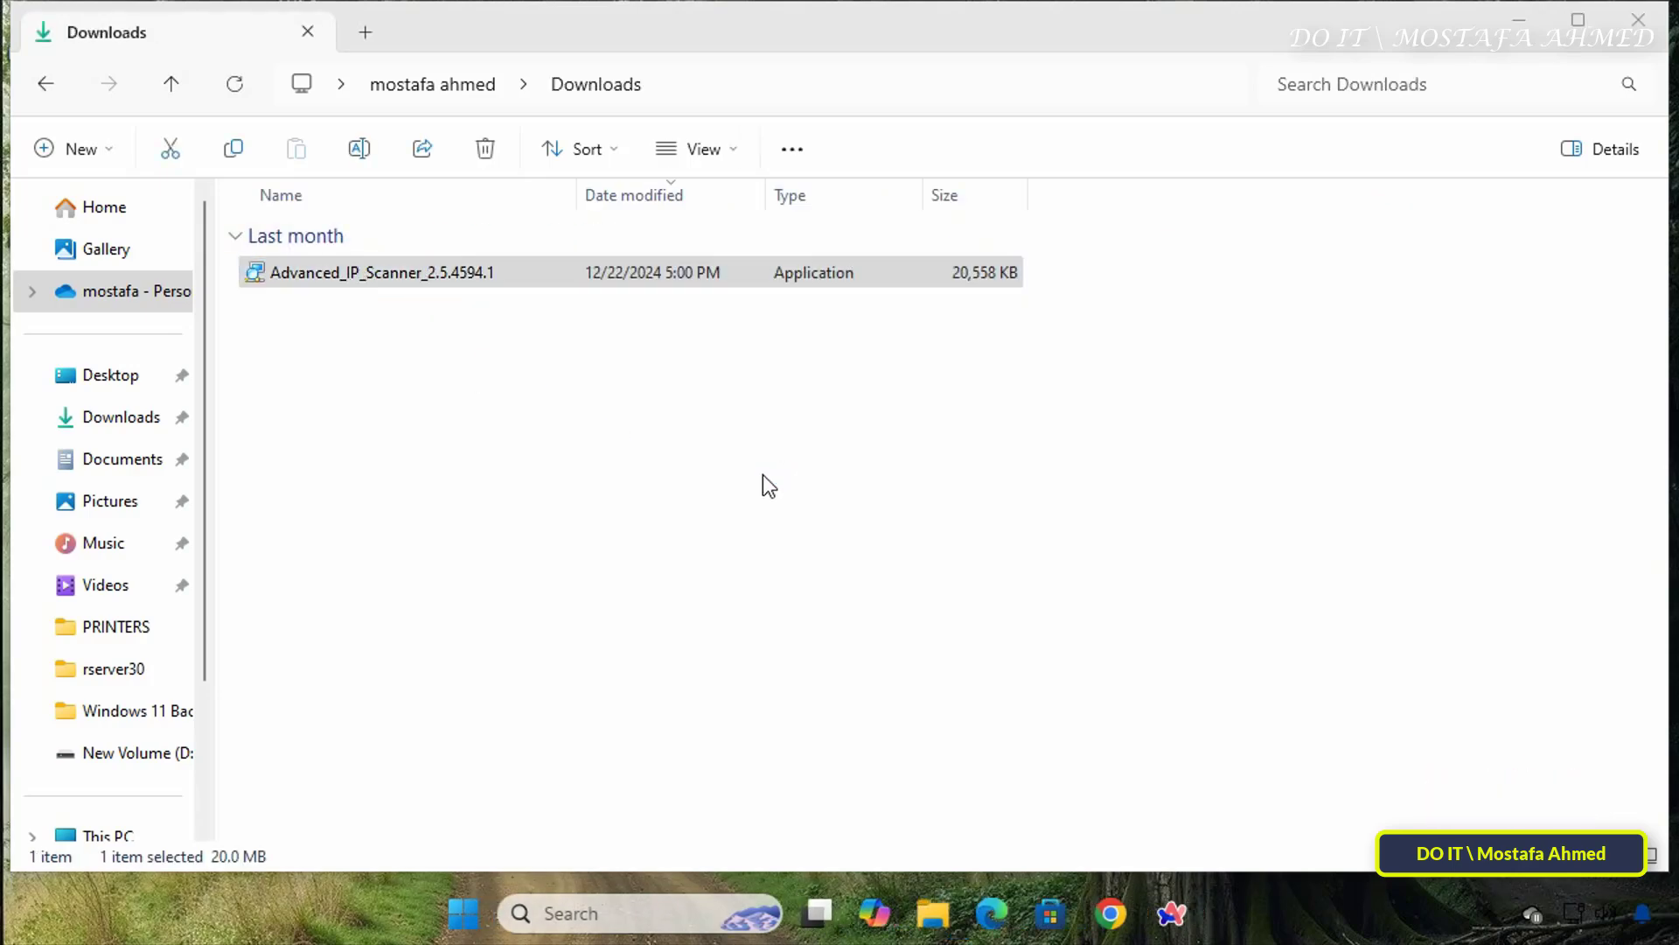
click(1397, 240)
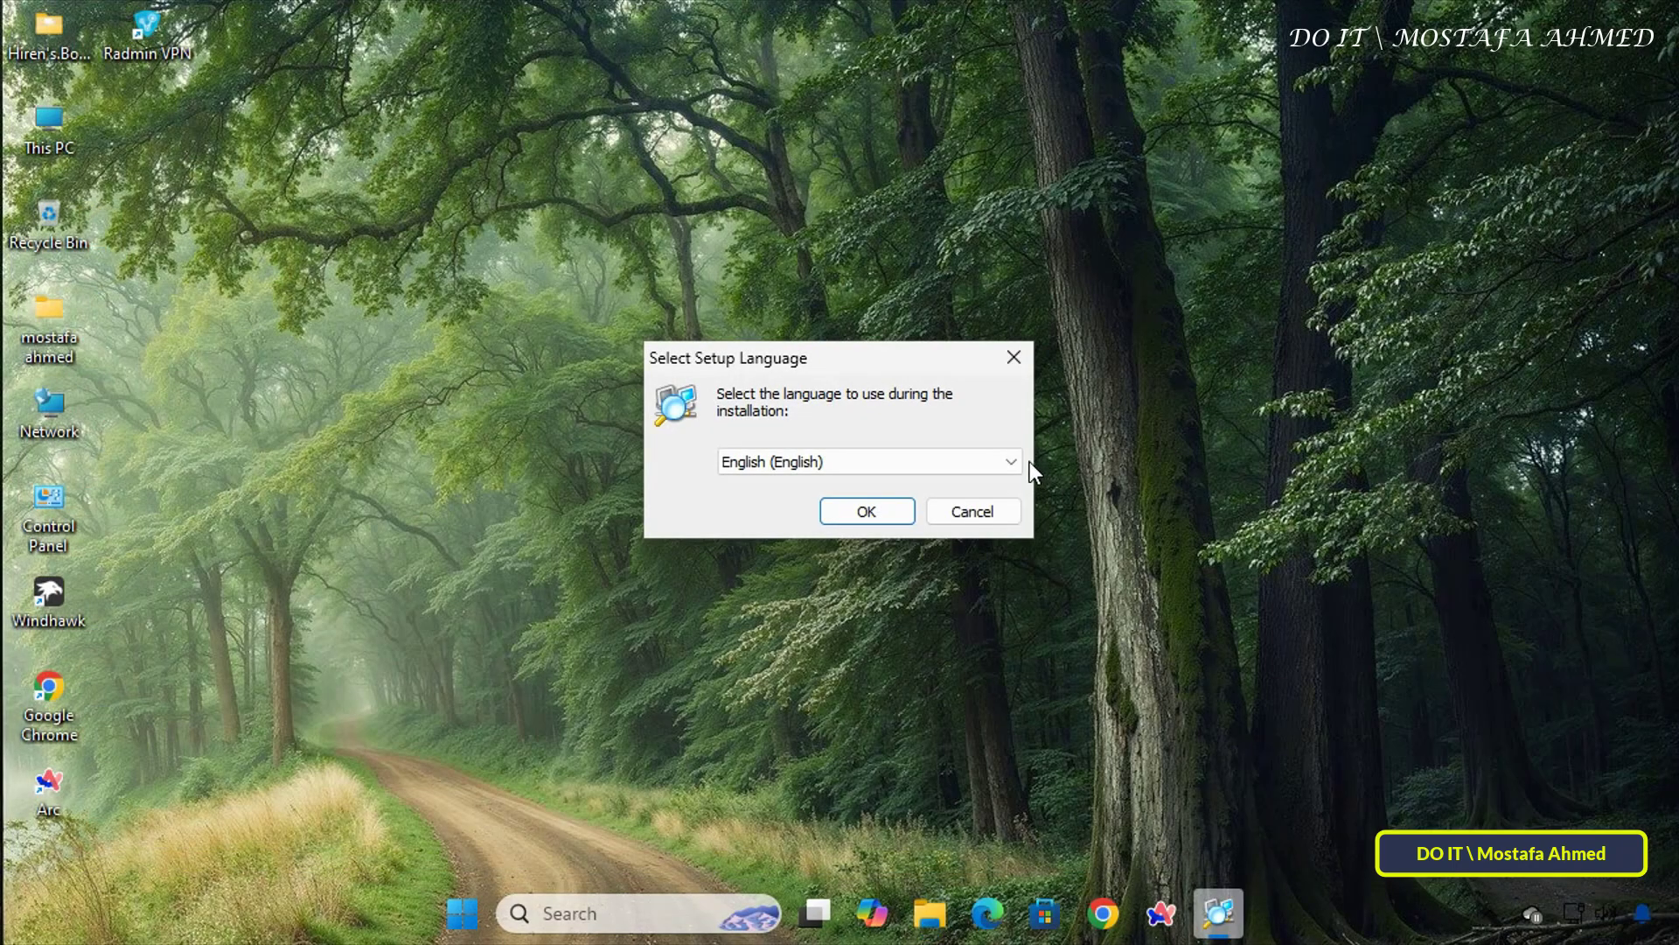
Keep English as the setup language and confirm it
click(1017, 462)
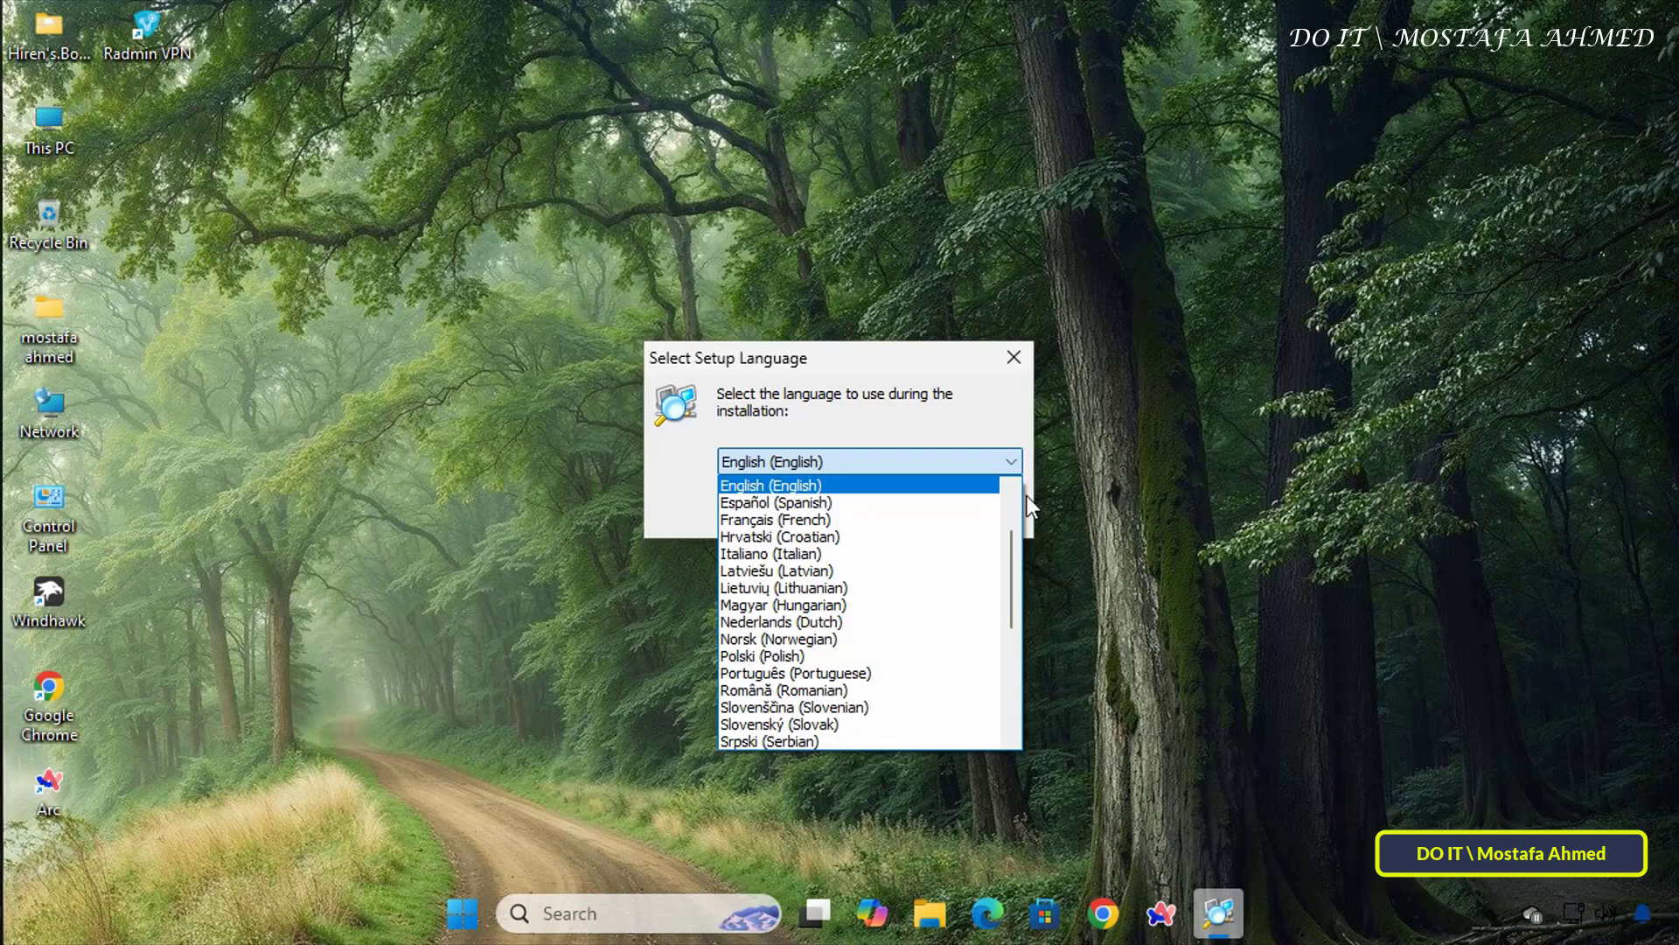
drag(1011, 553, 1021, 474)
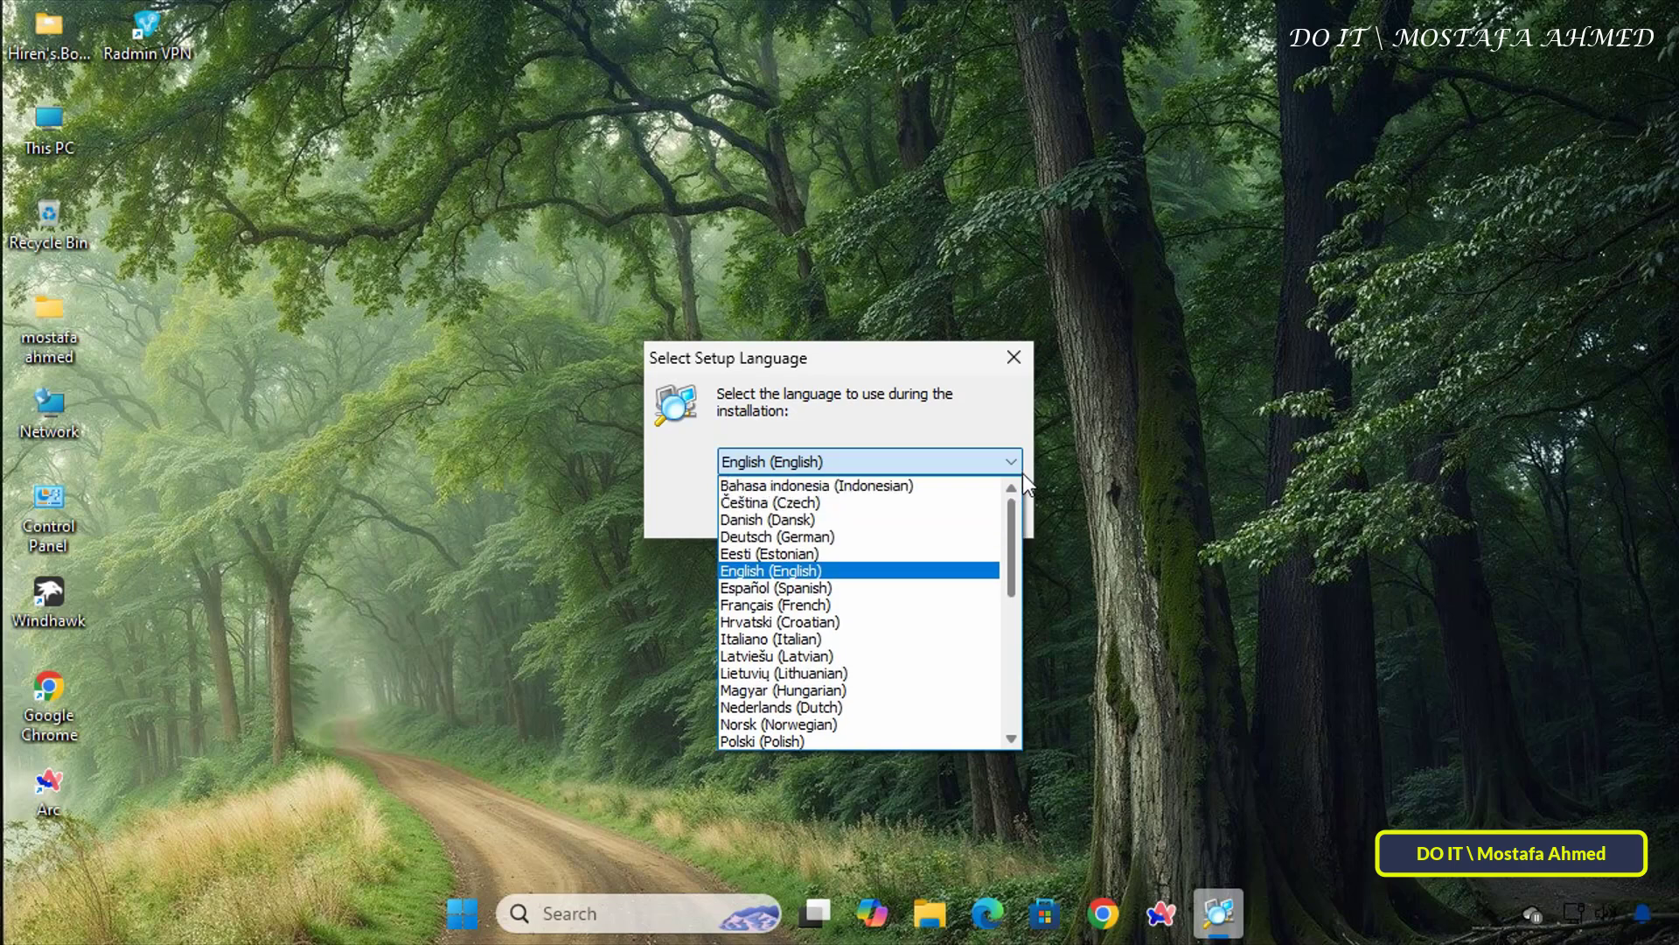
click(815, 565)
click(846, 515)
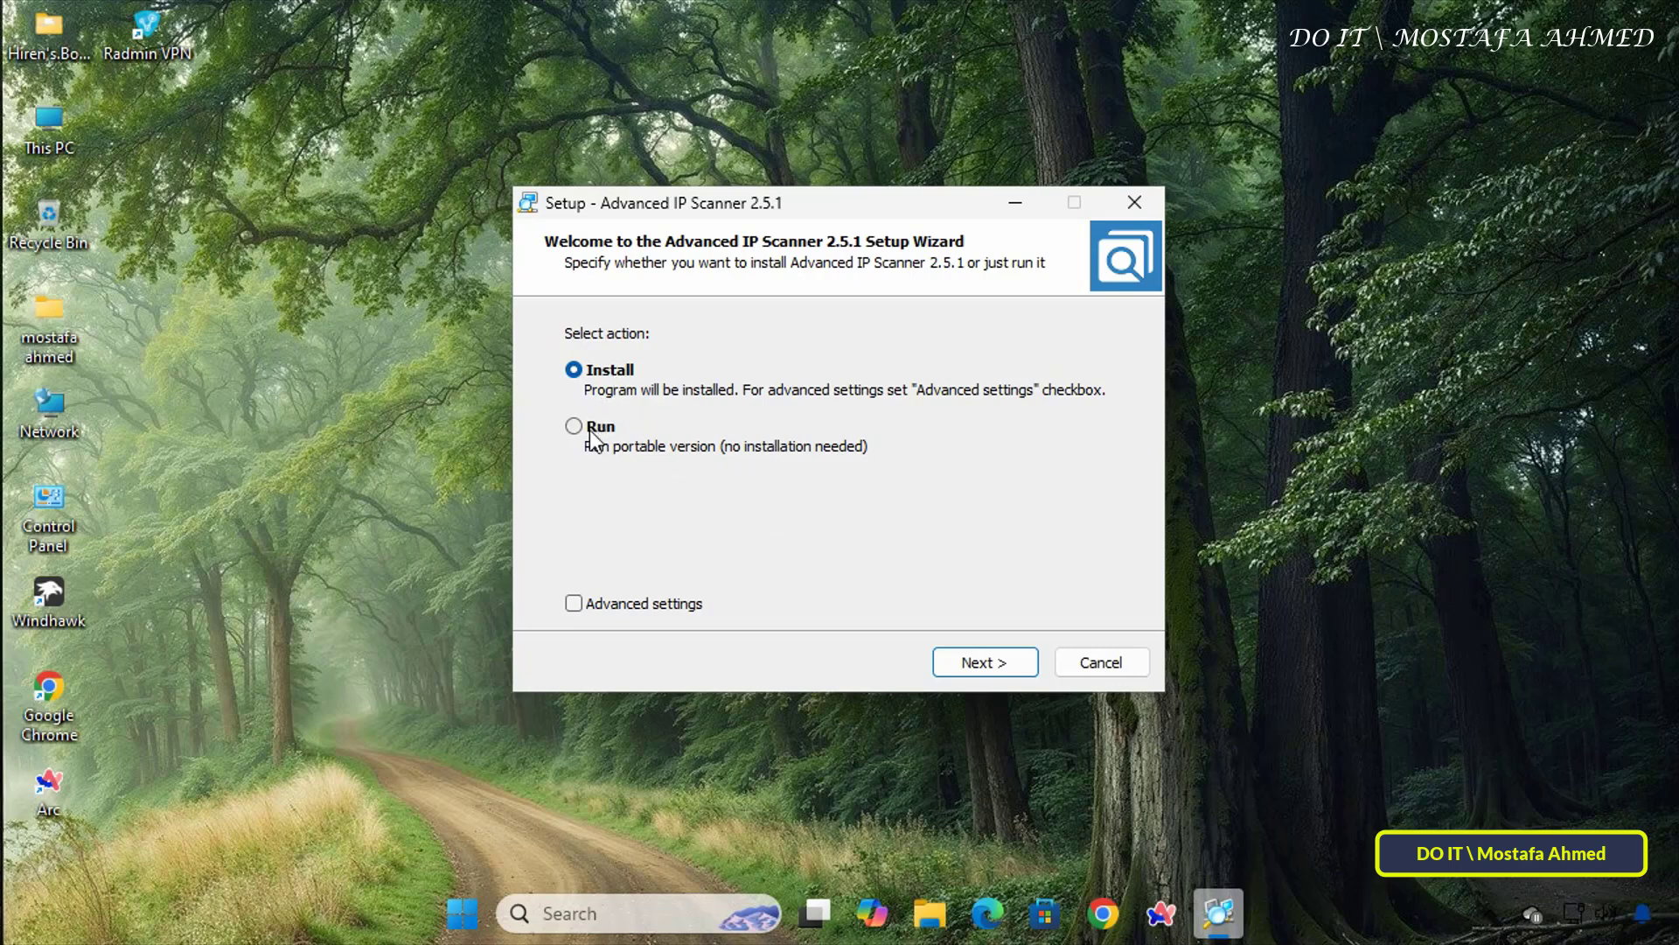
Install Advanced IP Scanner 2.5.1, accepting the licence agreement, and launch it on finish
click(969, 675)
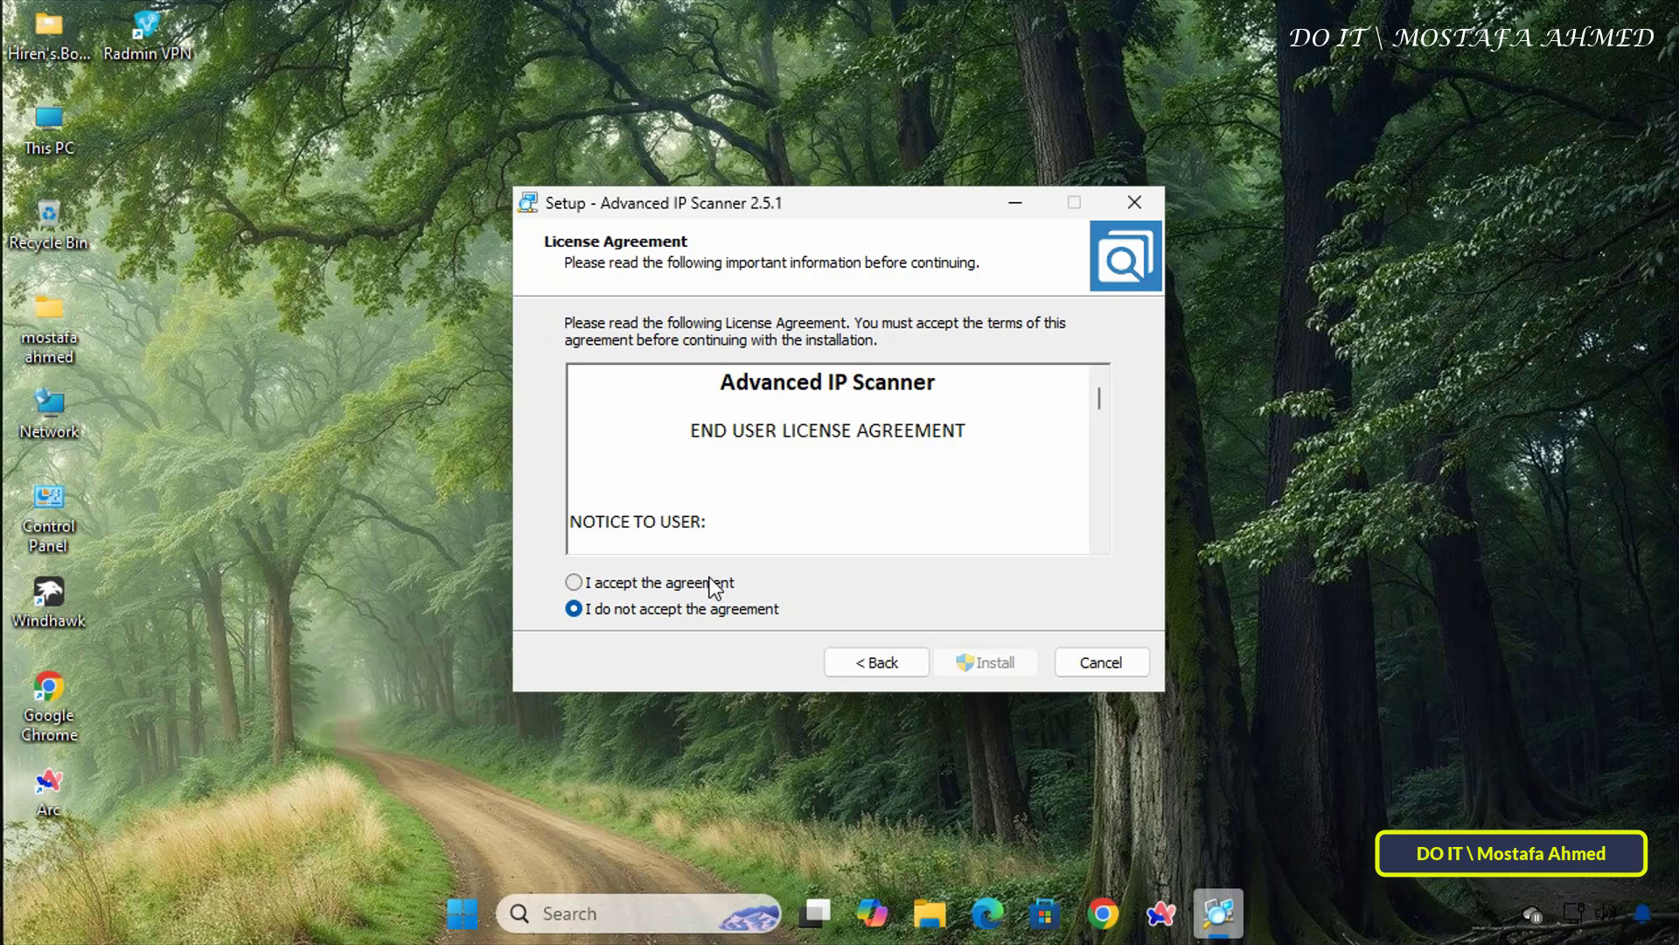
click(712, 585)
click(976, 656)
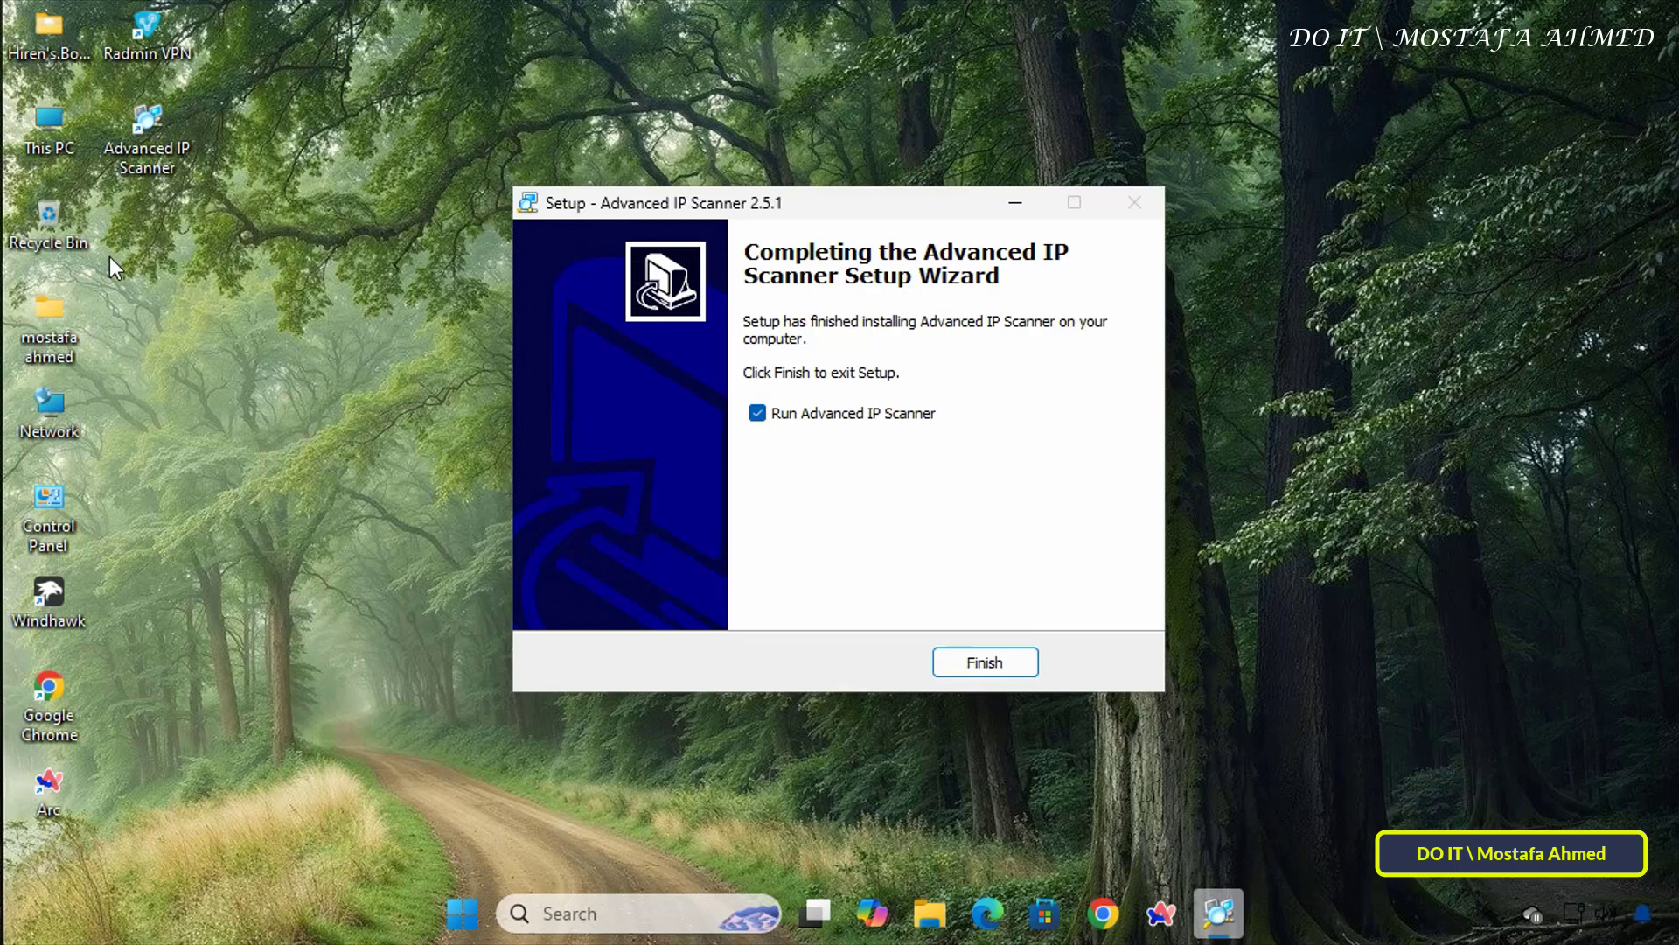
drag(207, 190, 141, 172)
click(1012, 670)
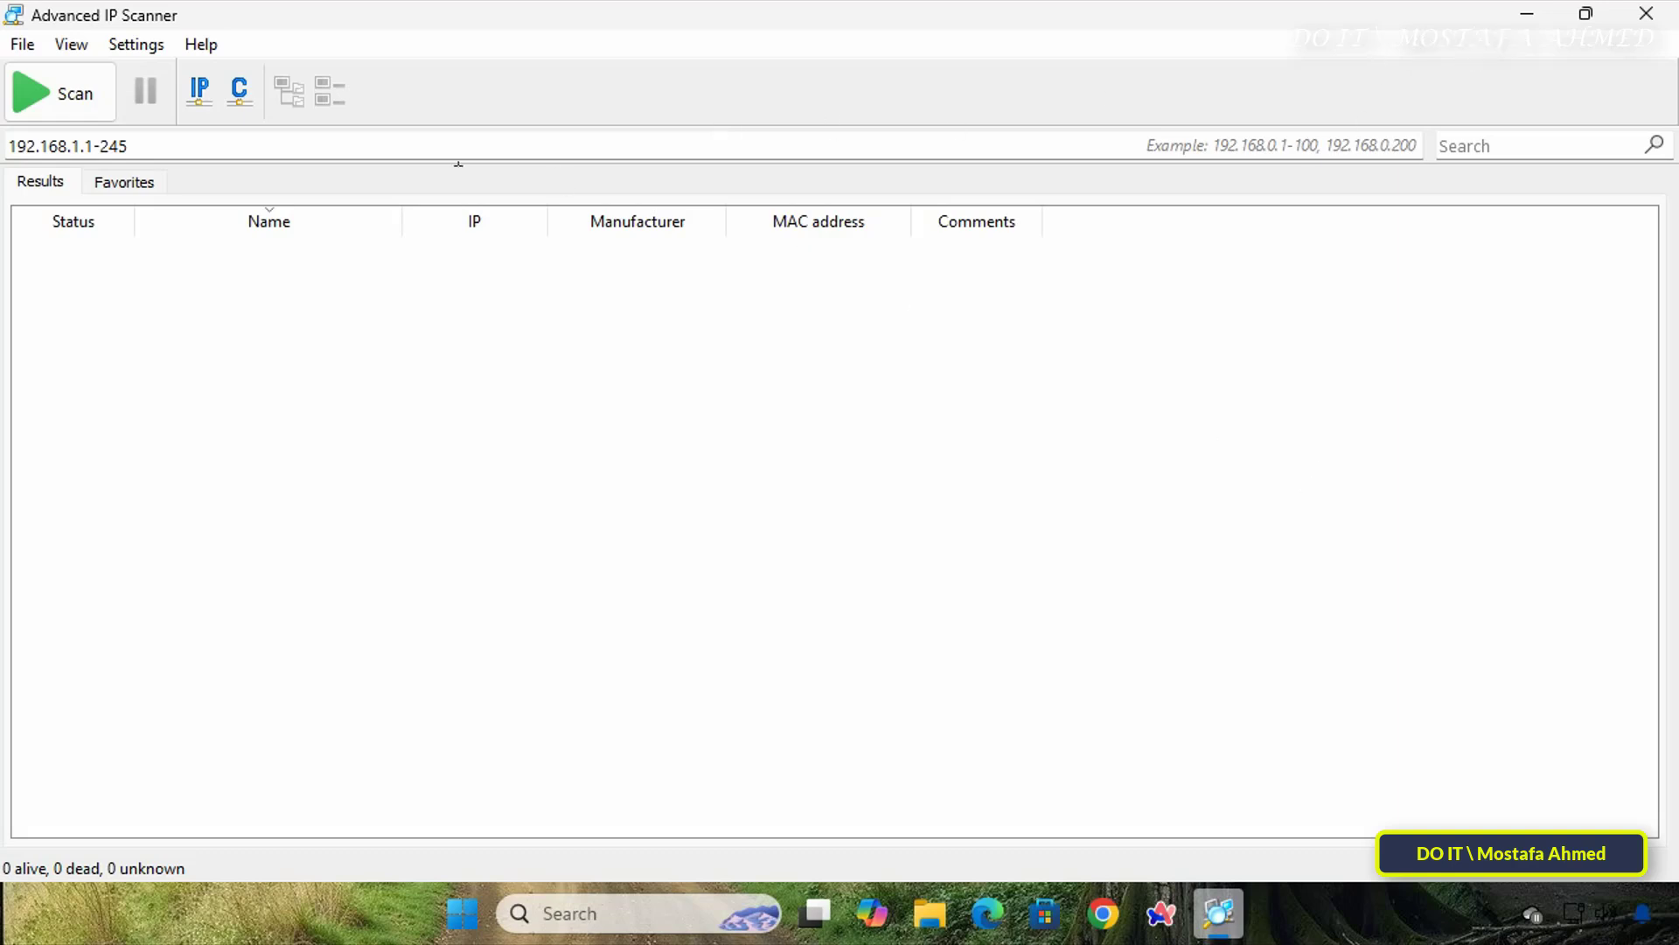
click(356, 150)
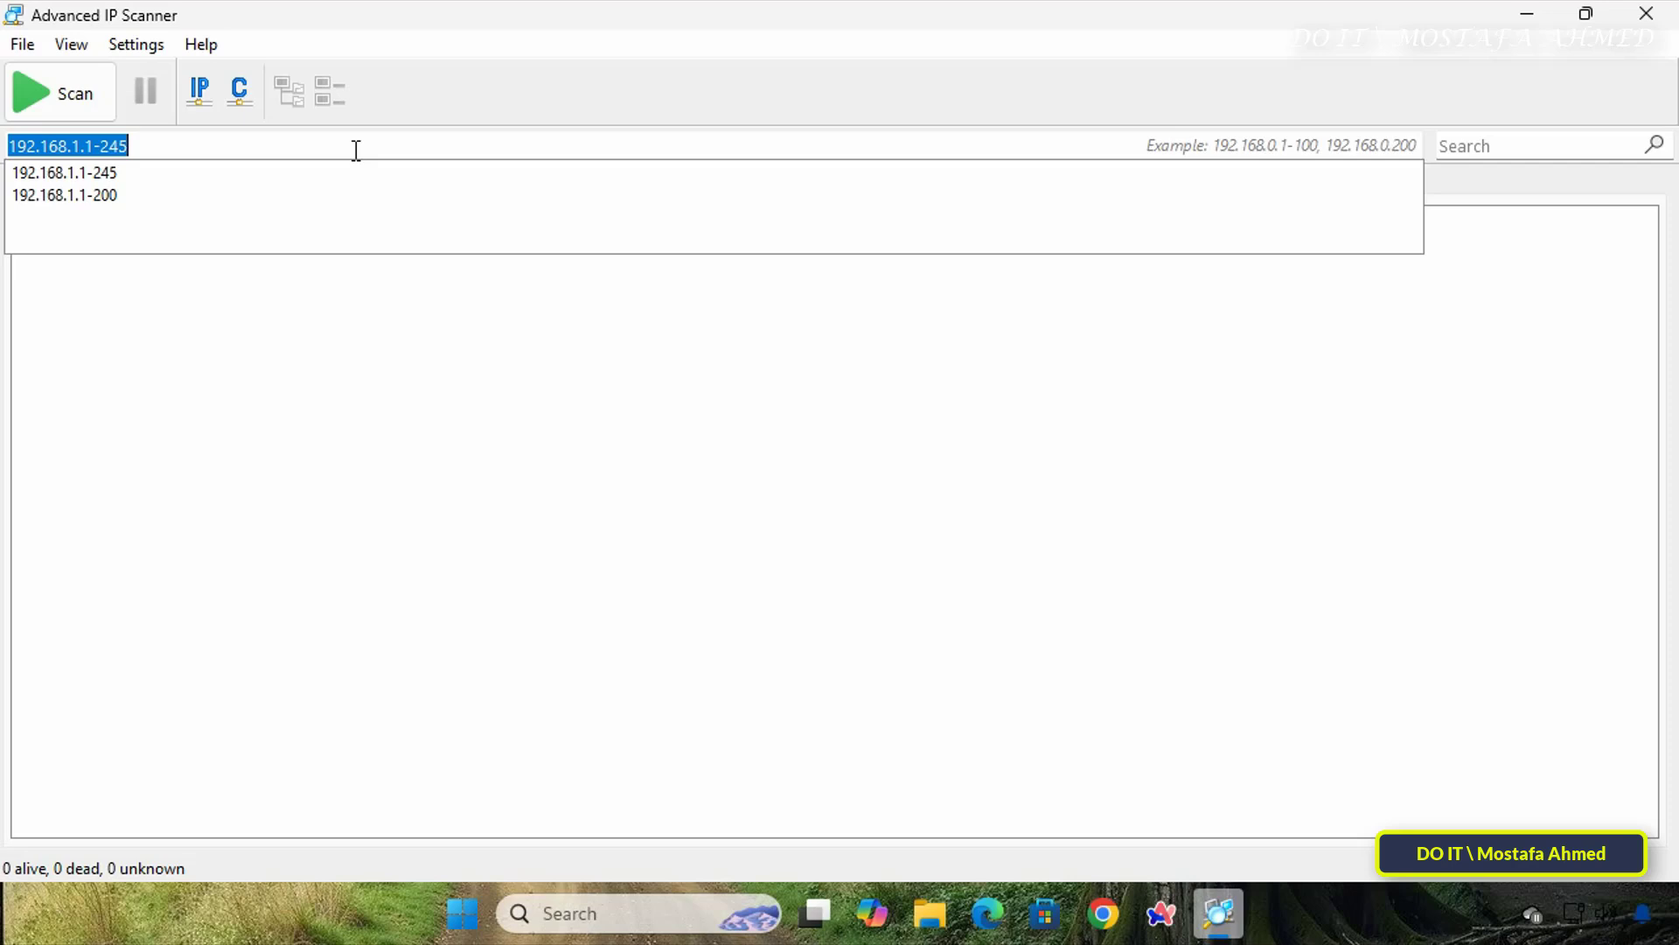
text(192.168)
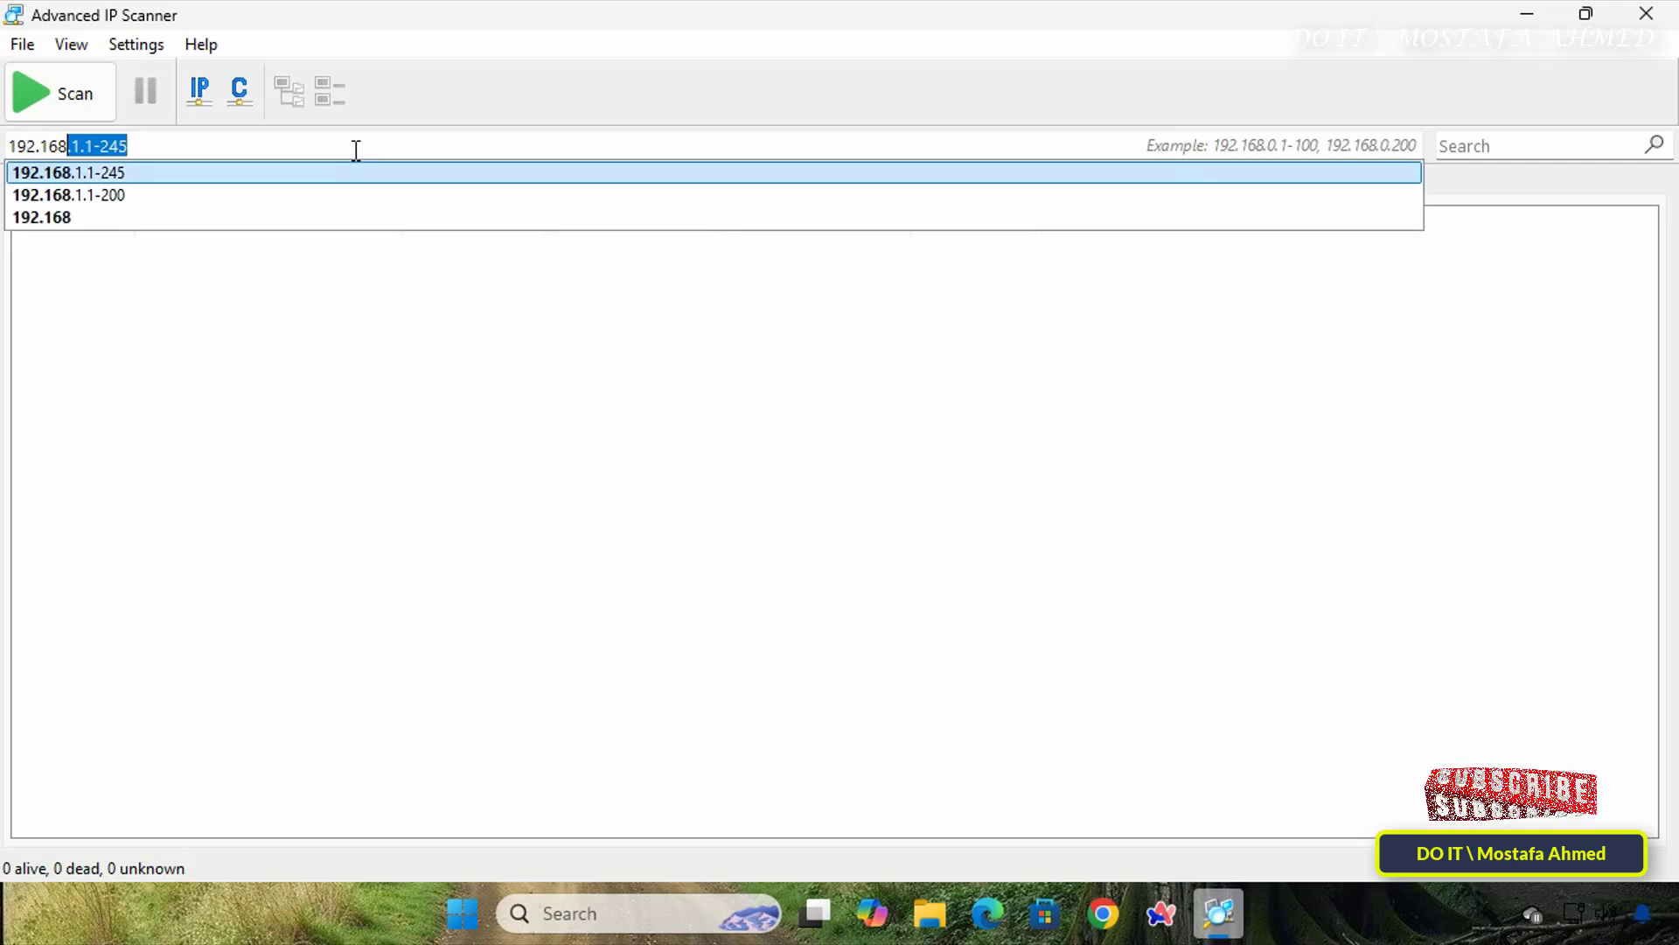
text(.1.)
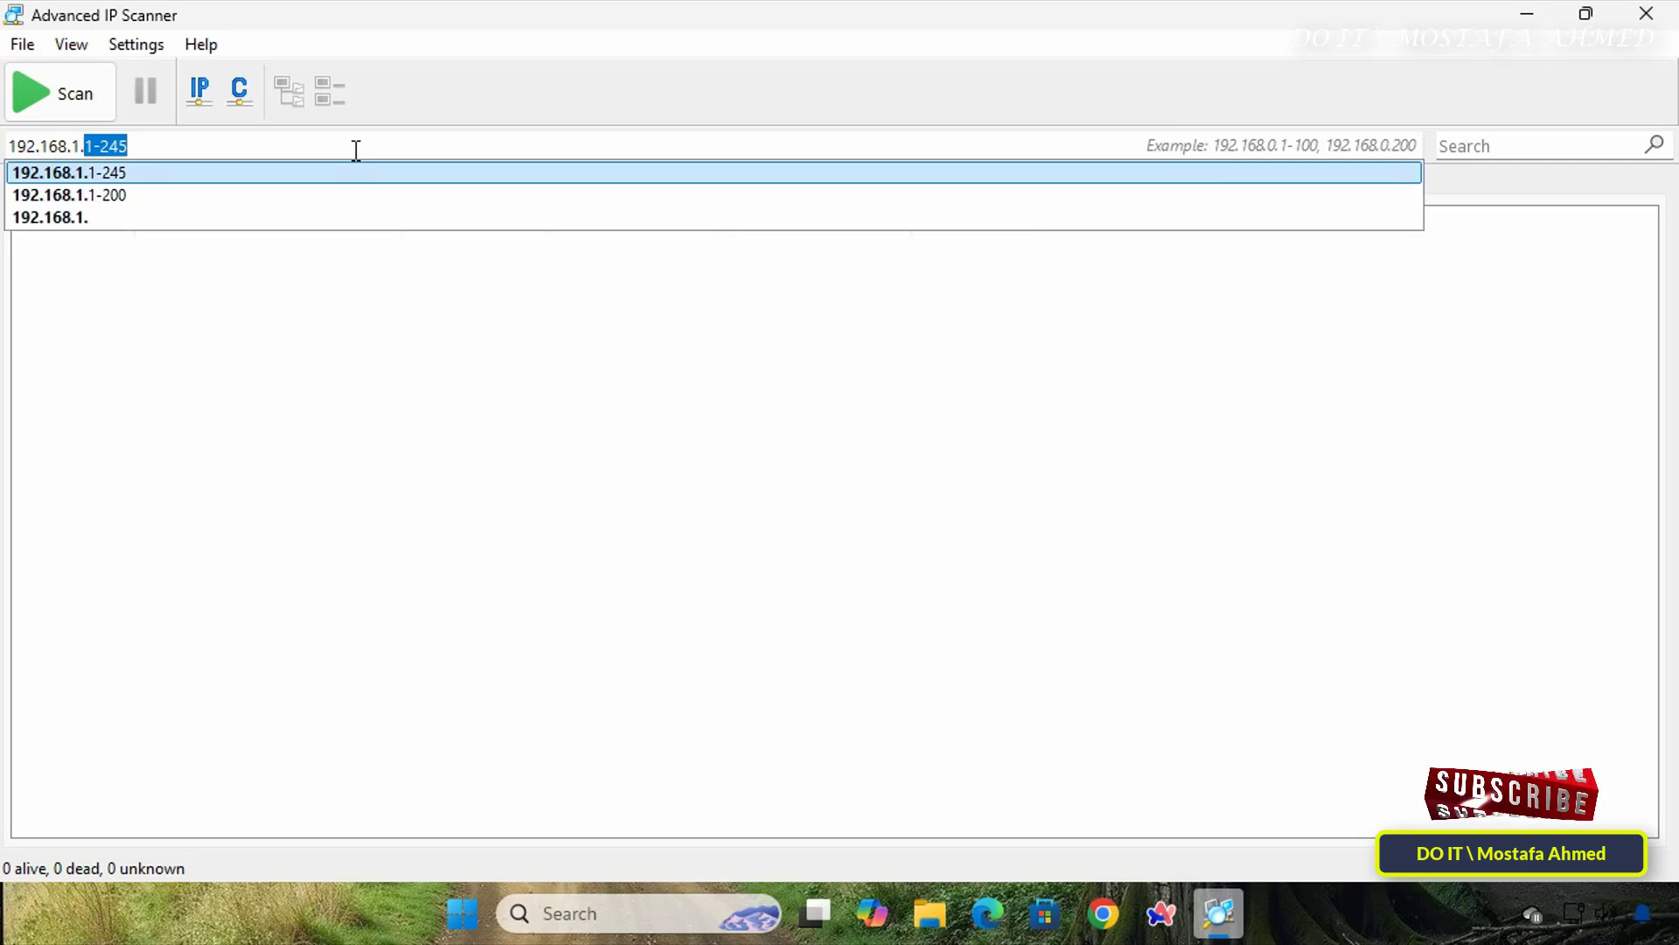
text(1-)
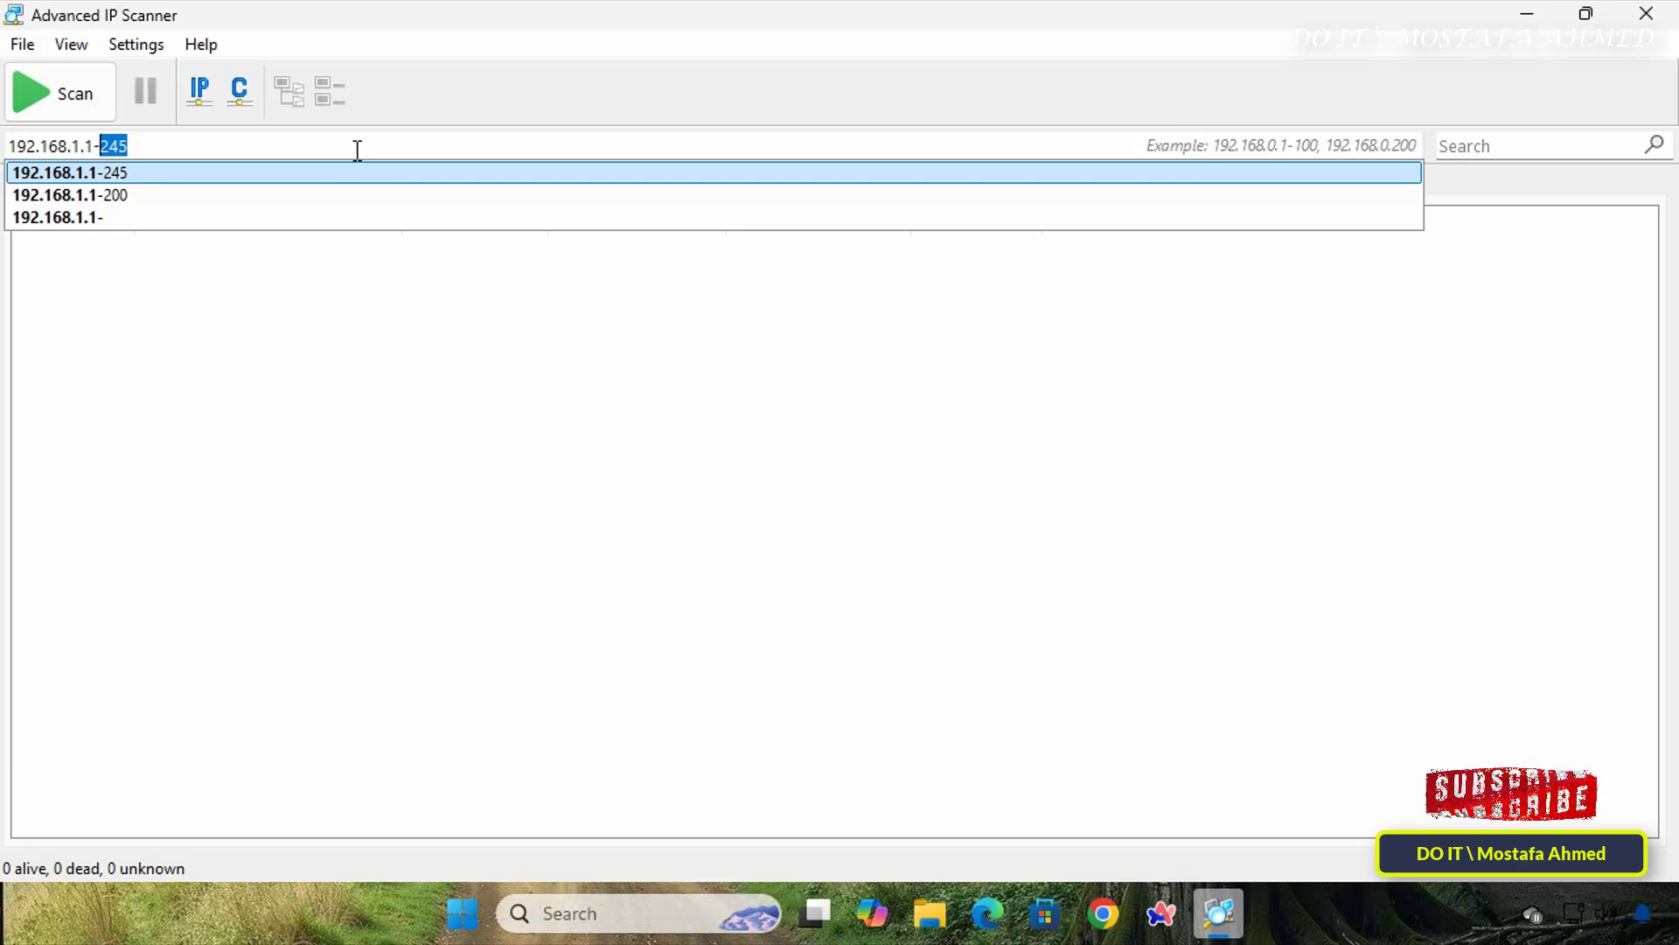
text(245)
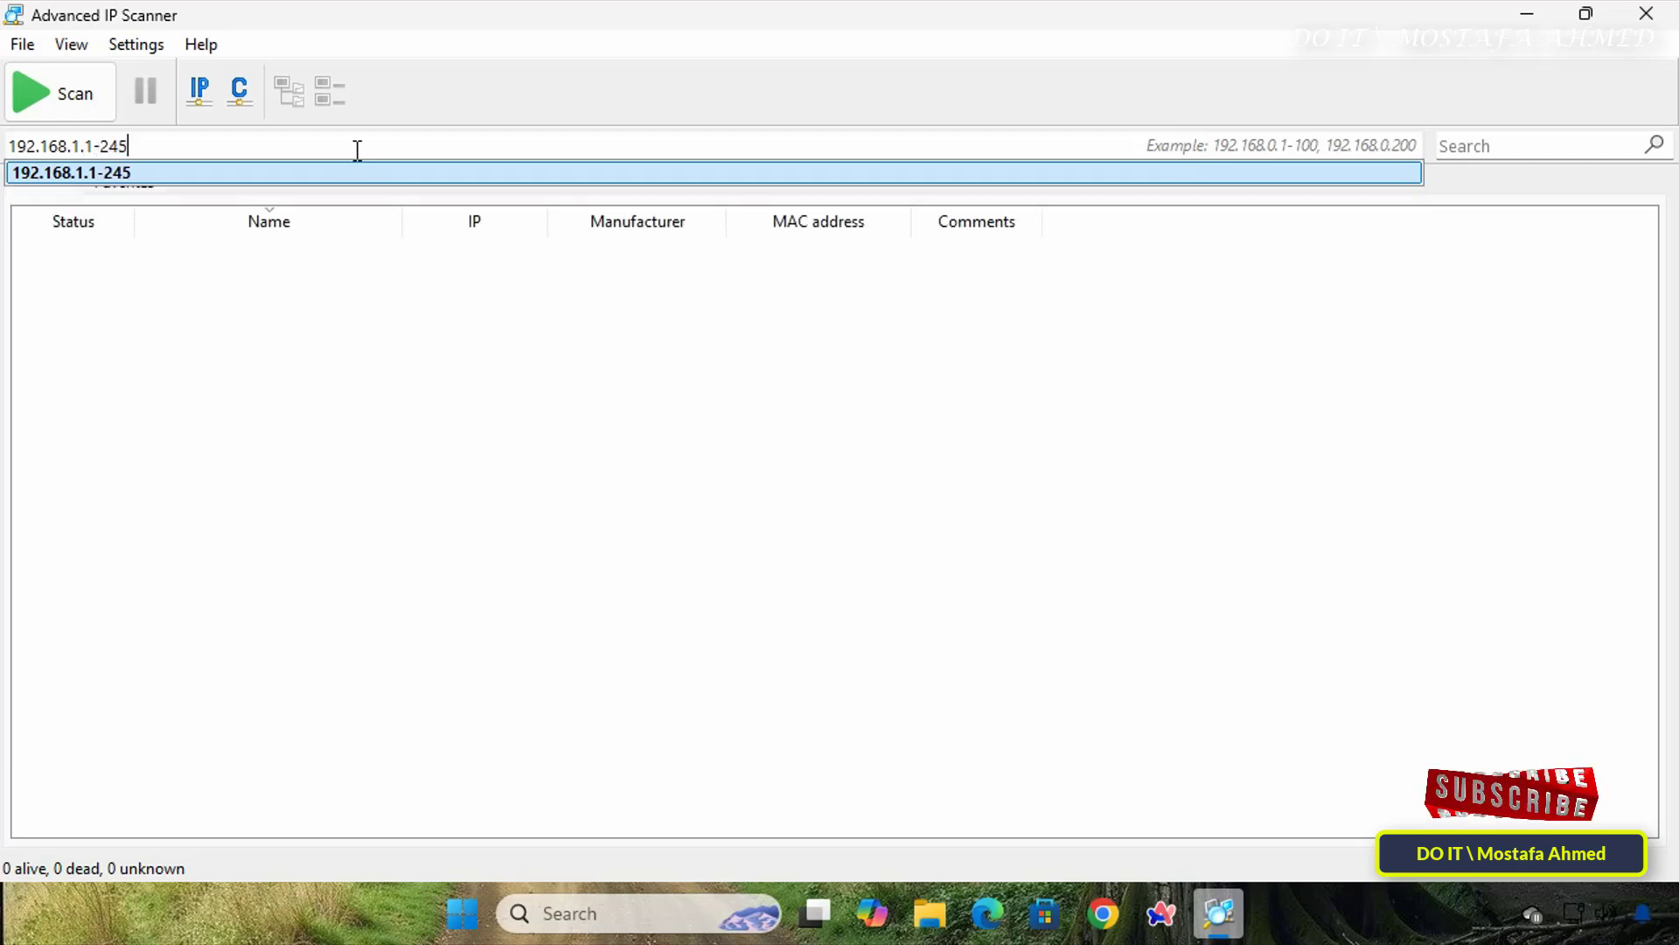
click(604, 297)
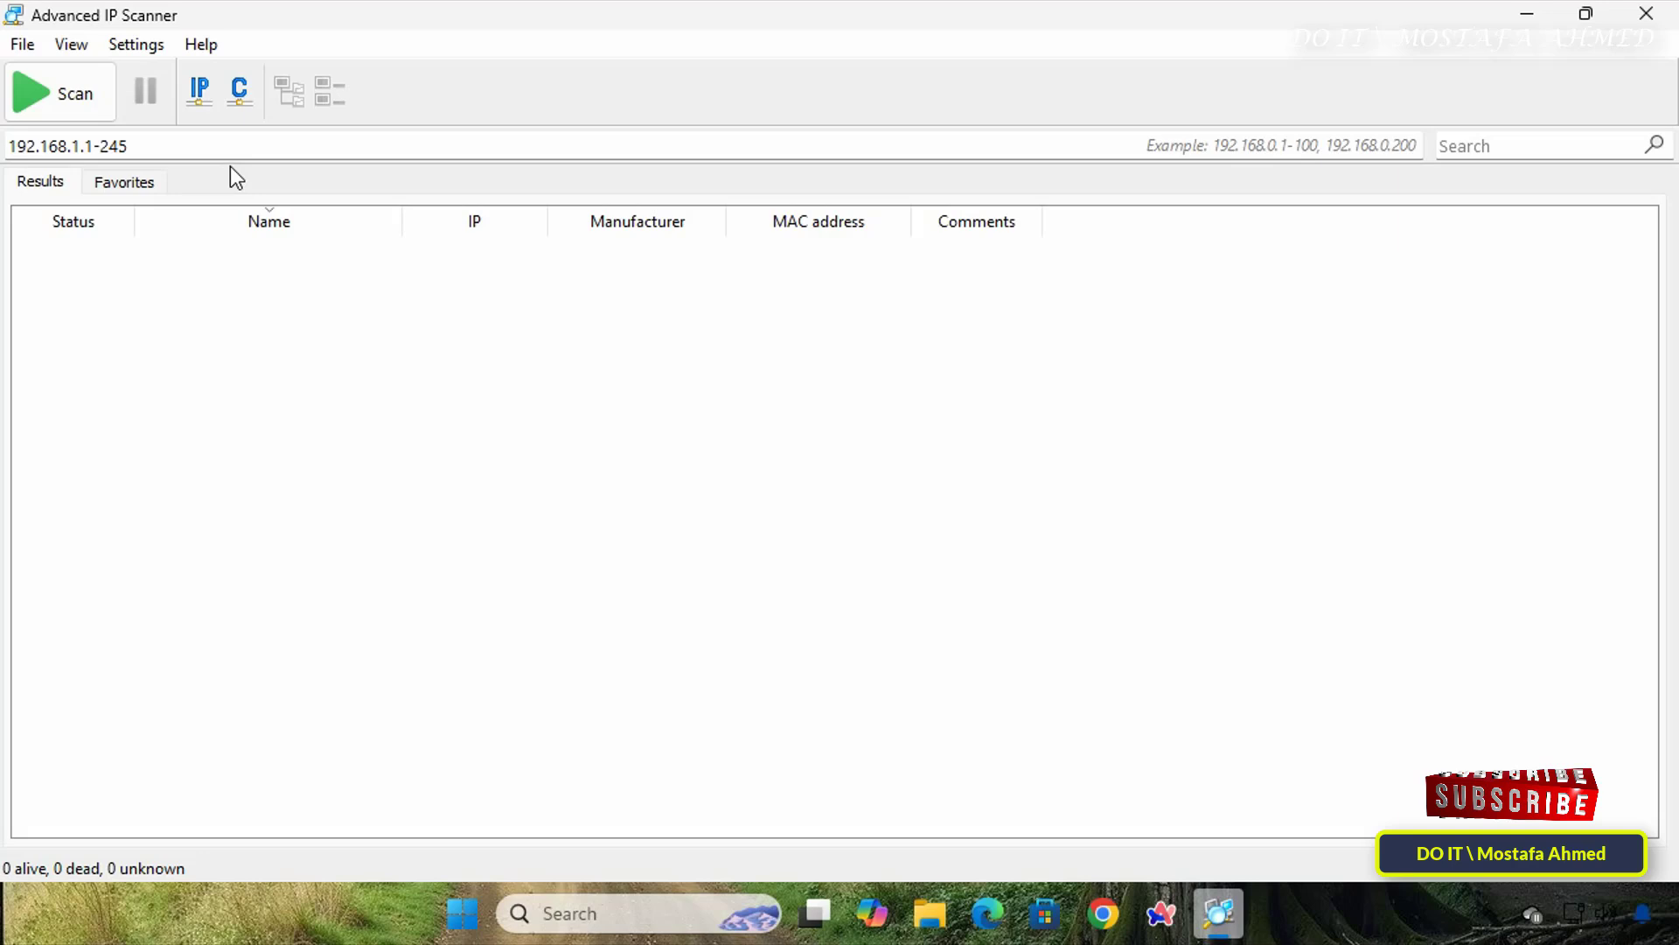
Scan the 192.168.1.1-245 range, then select NPI9C2996 and ERPSERVER2 in the results
click(88, 96)
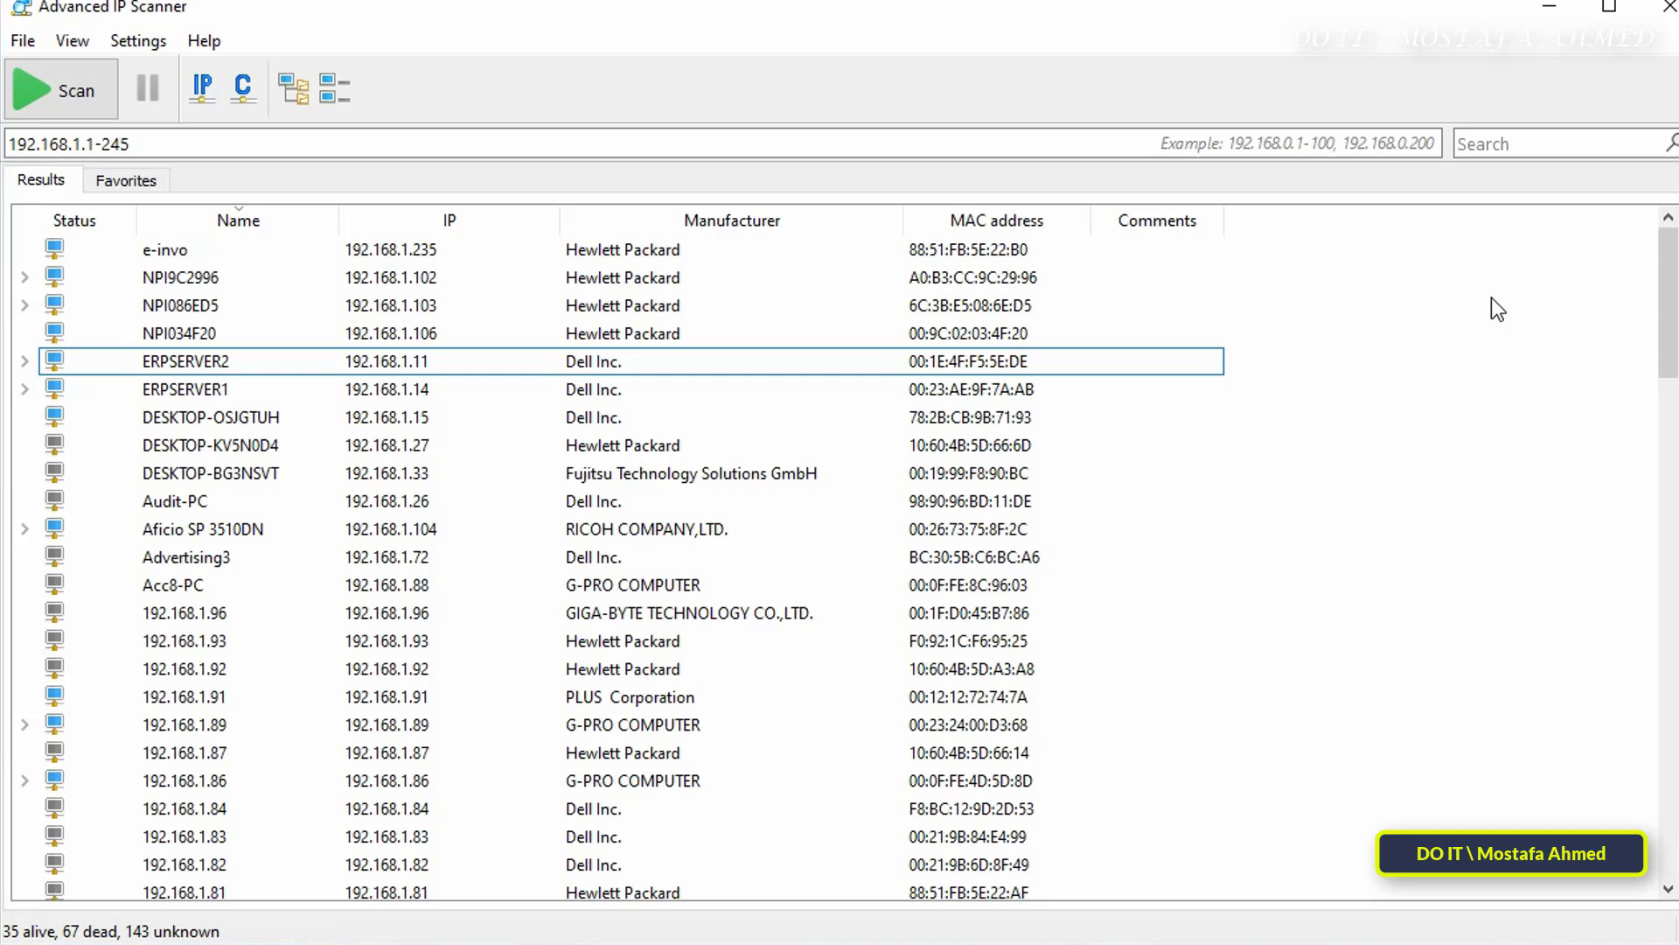
click(193, 273)
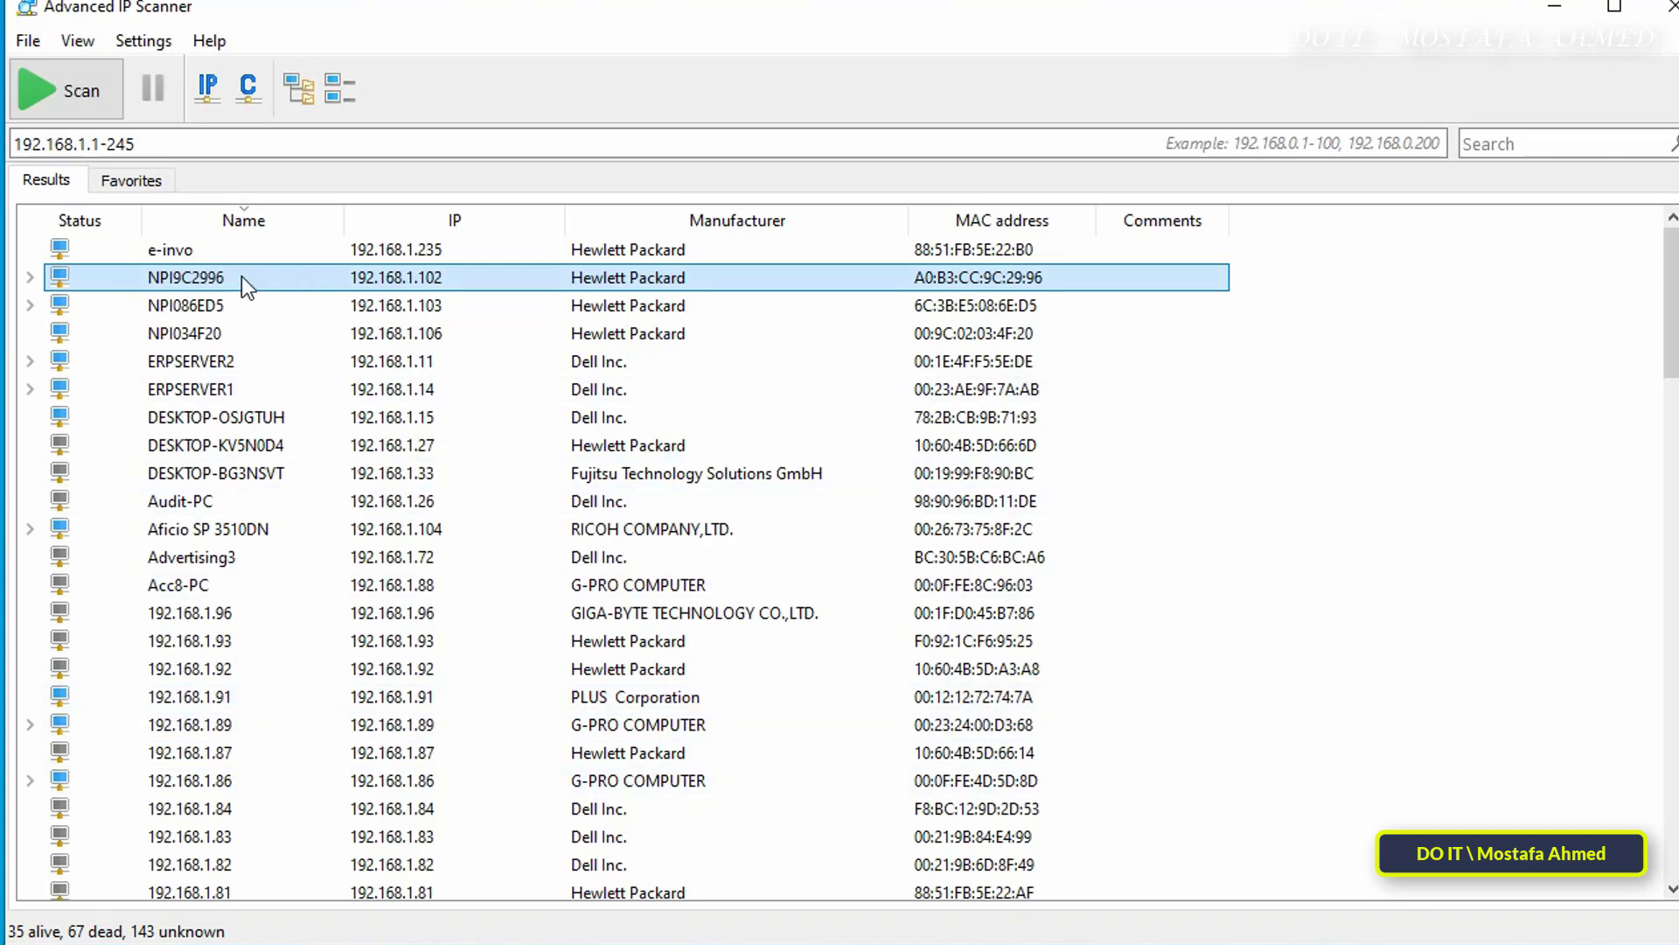
click(214, 366)
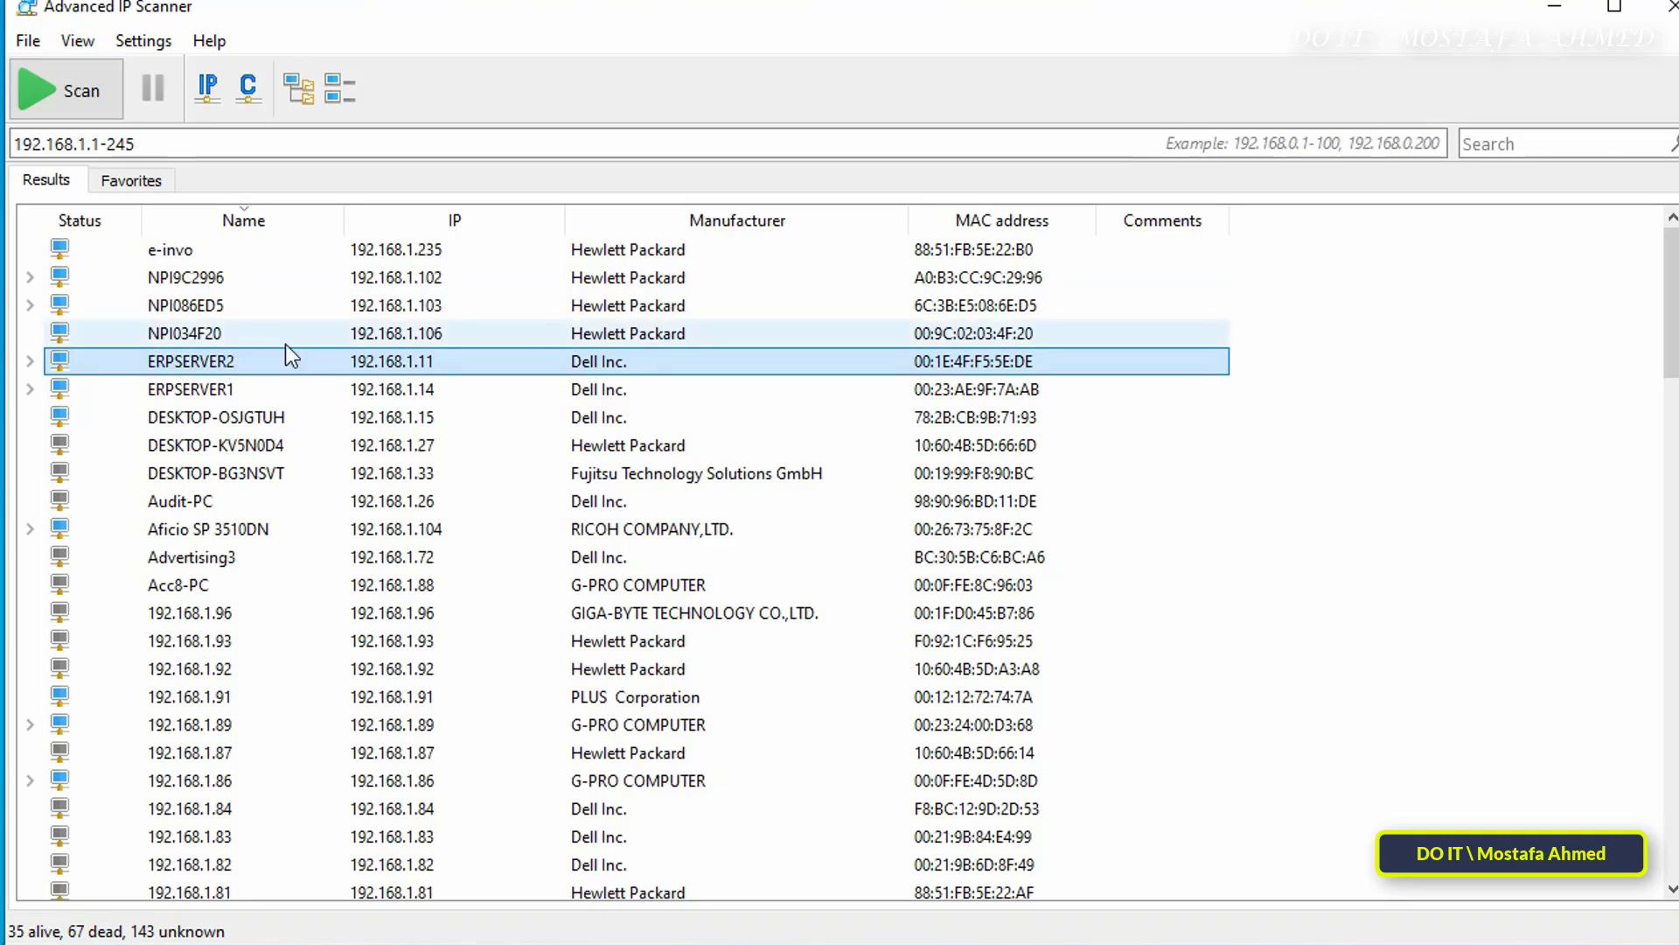
Add the comment 'ERP' to ERPSERVER2 at 192.168.1.11
right_click(1100, 374)
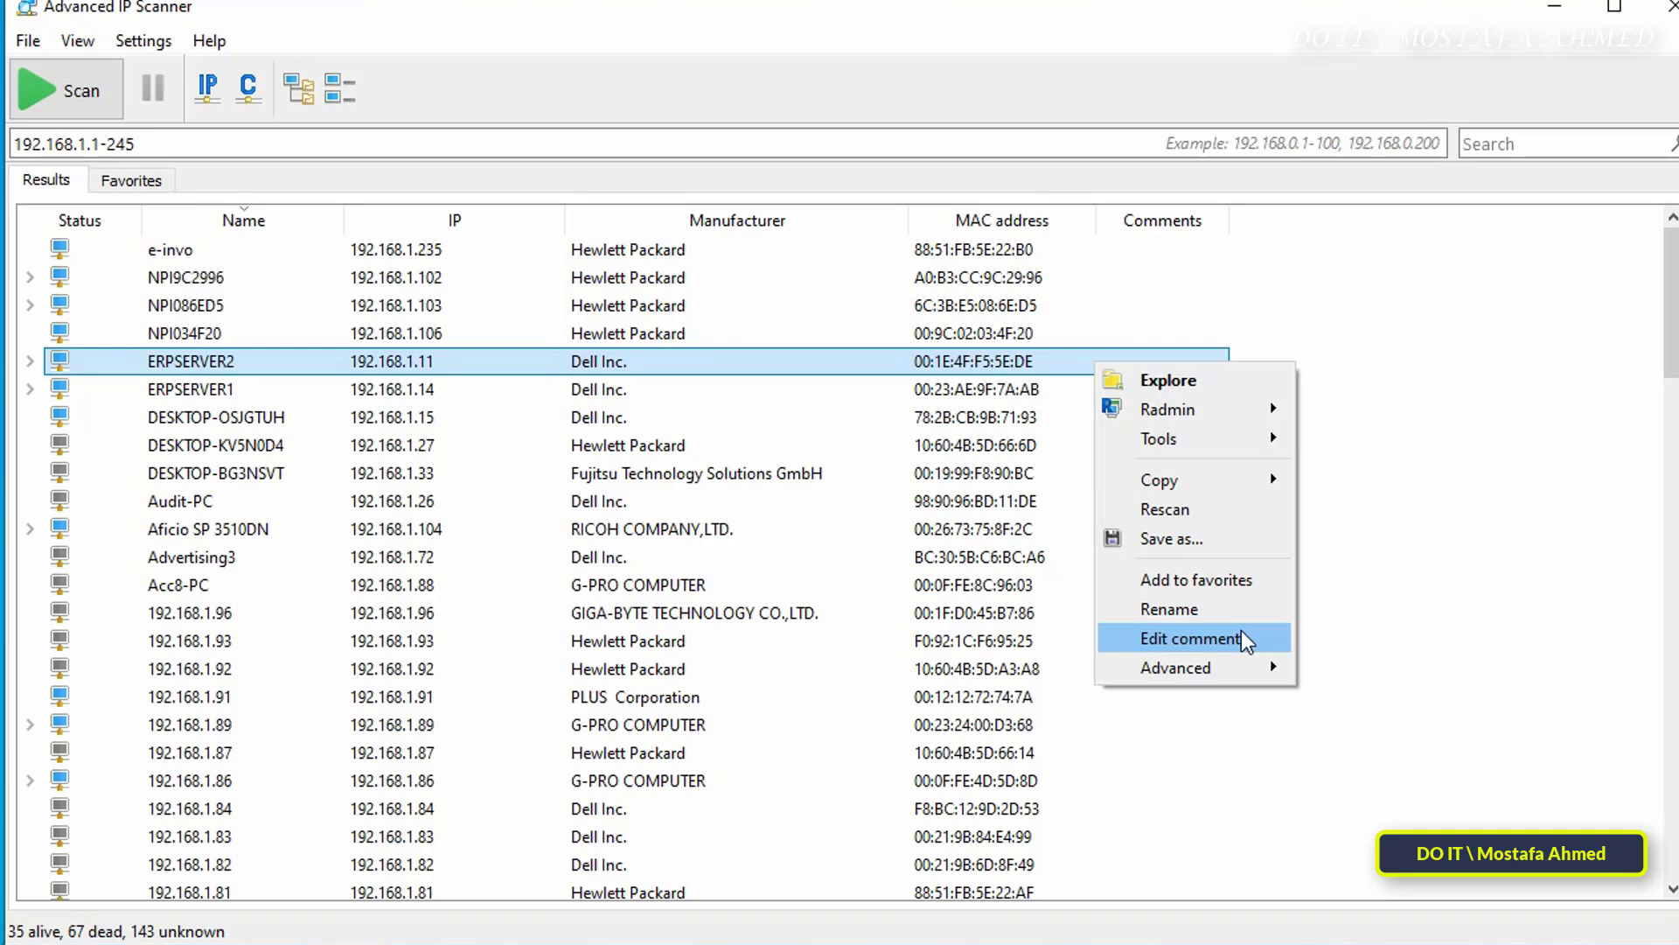
click(1243, 640)
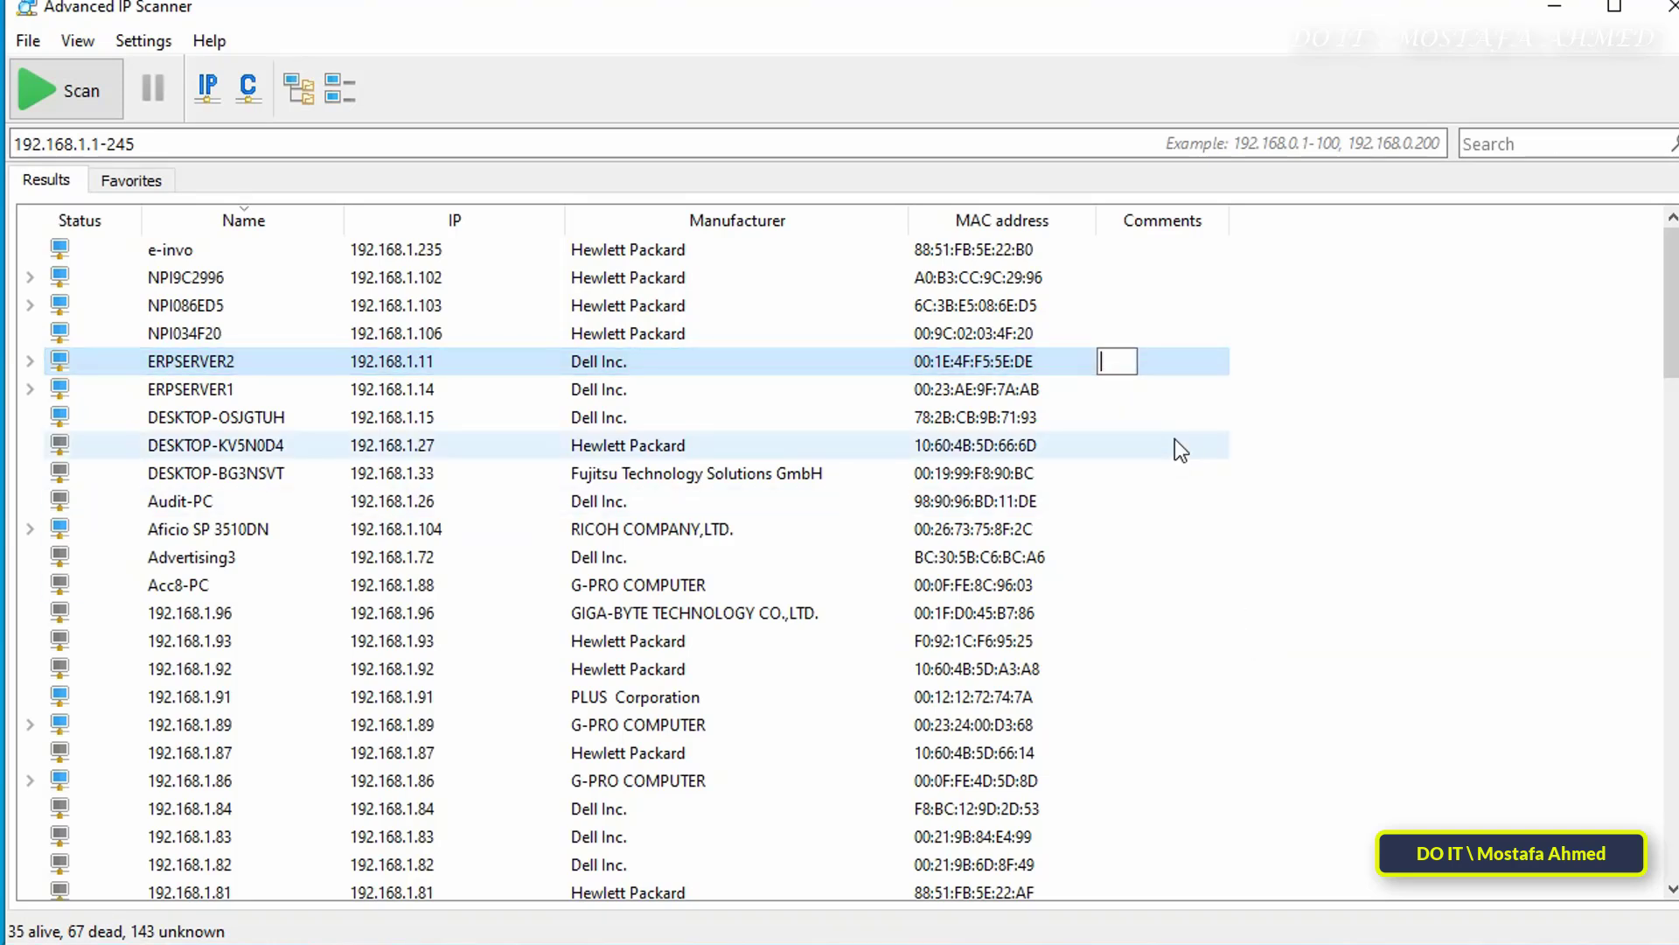
text(ERP)
key(Return)
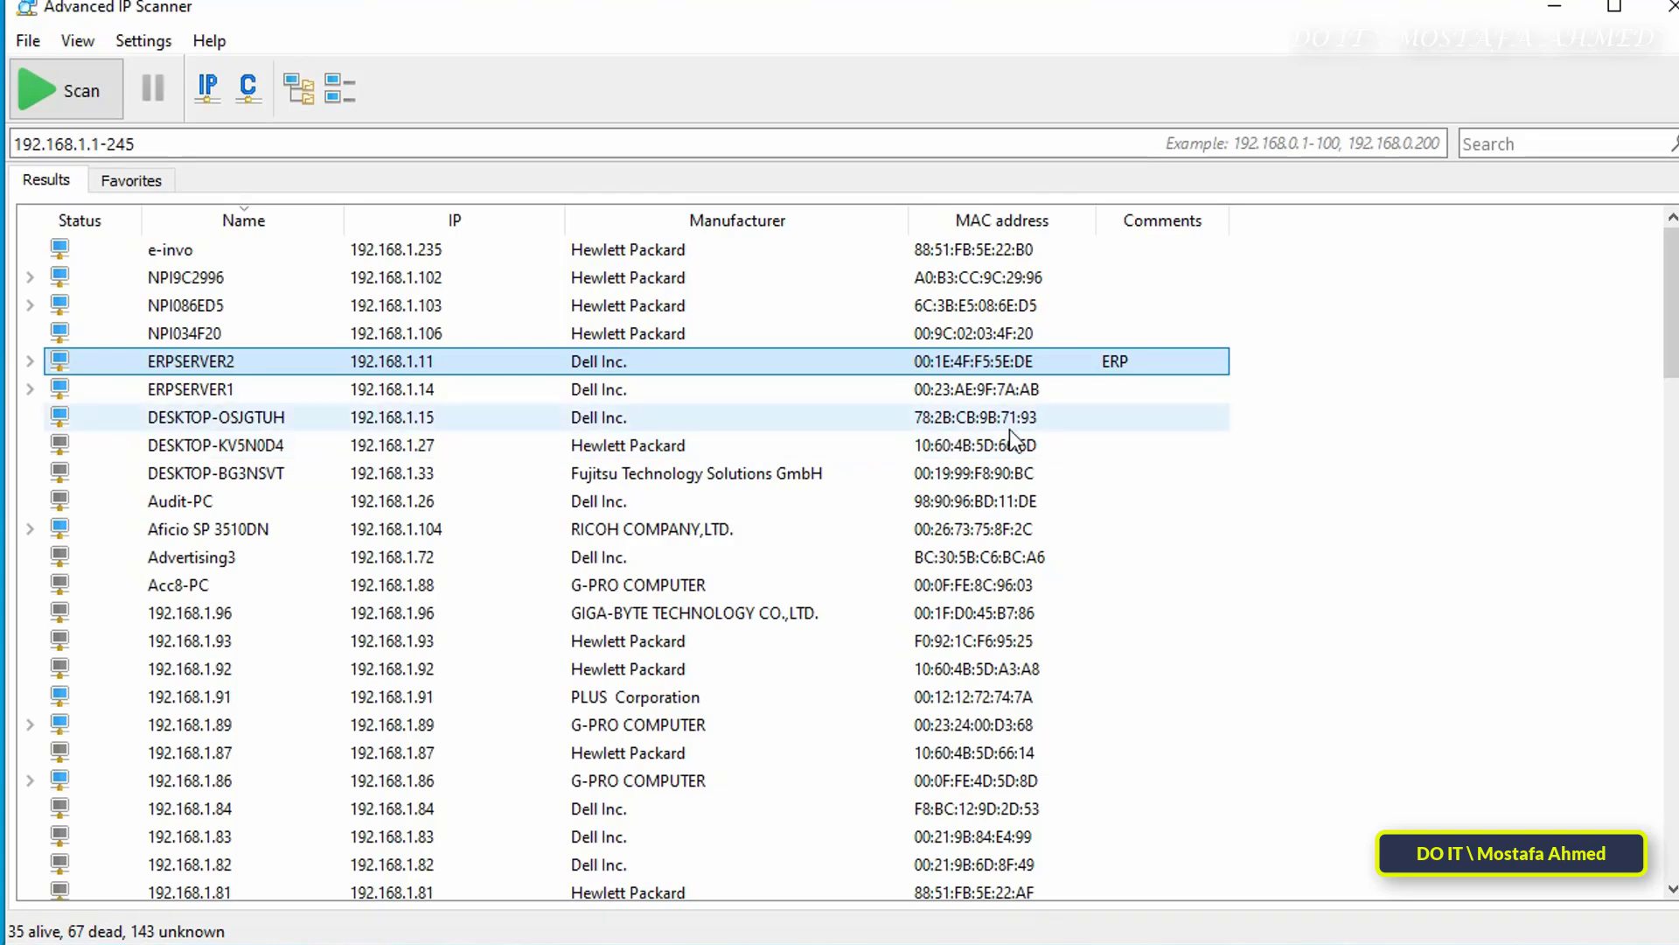
Try a Radmin Full Control connection to ERPSERVER2 and cancel the login prompt
right_click(227, 358)
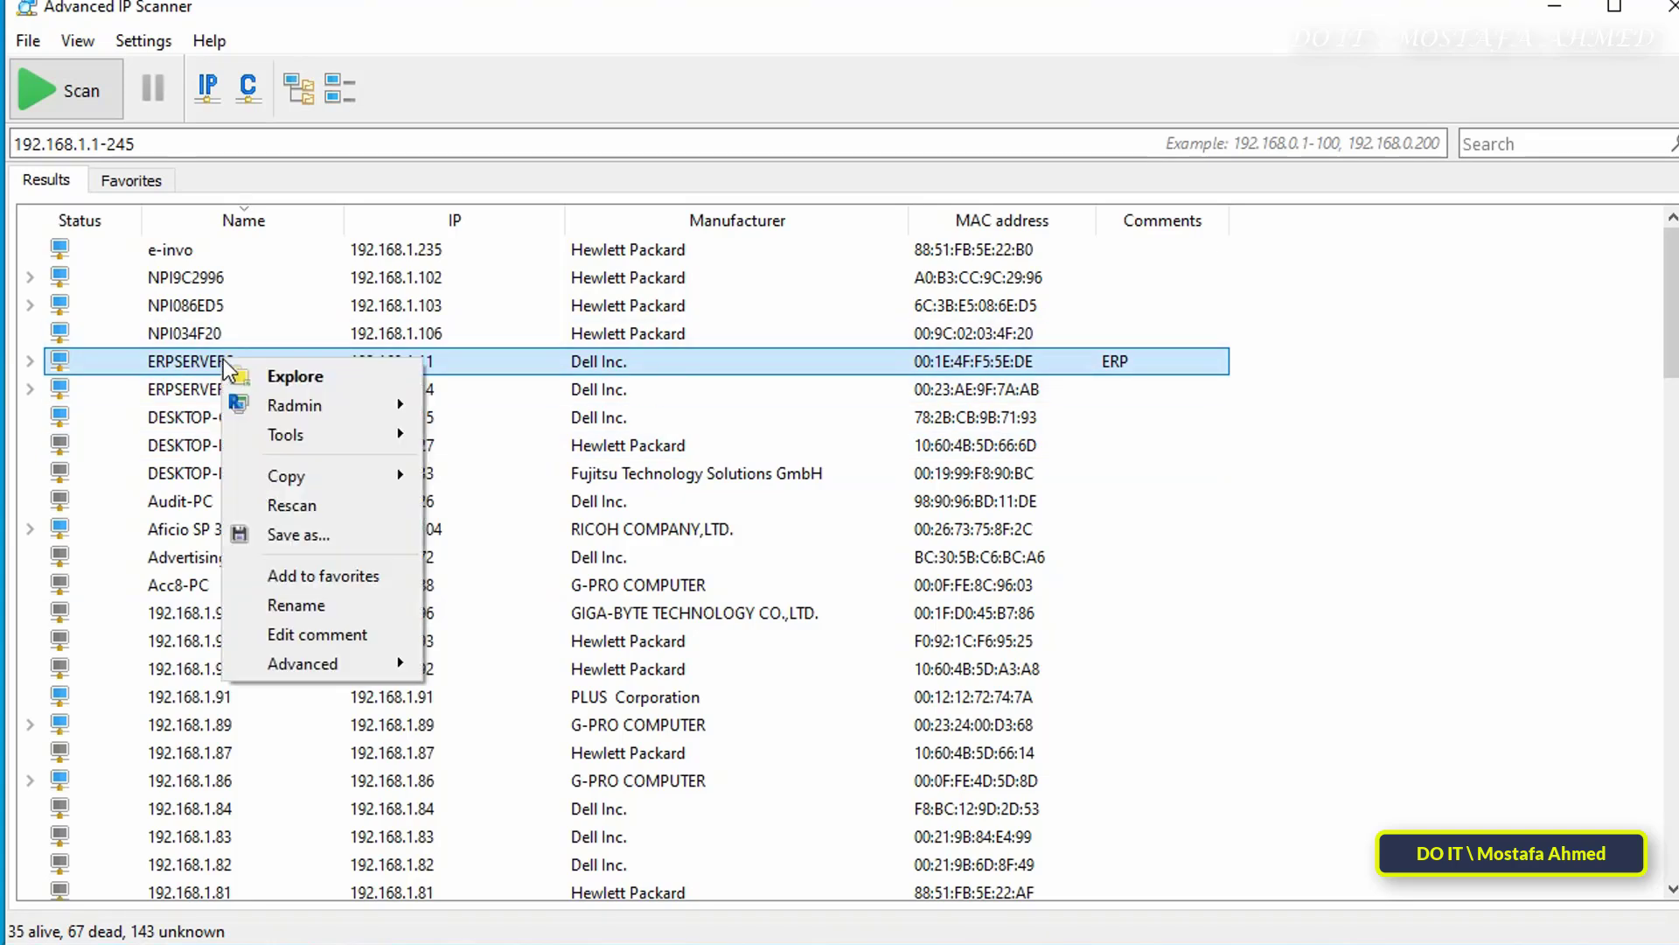
mouse_move(285, 406)
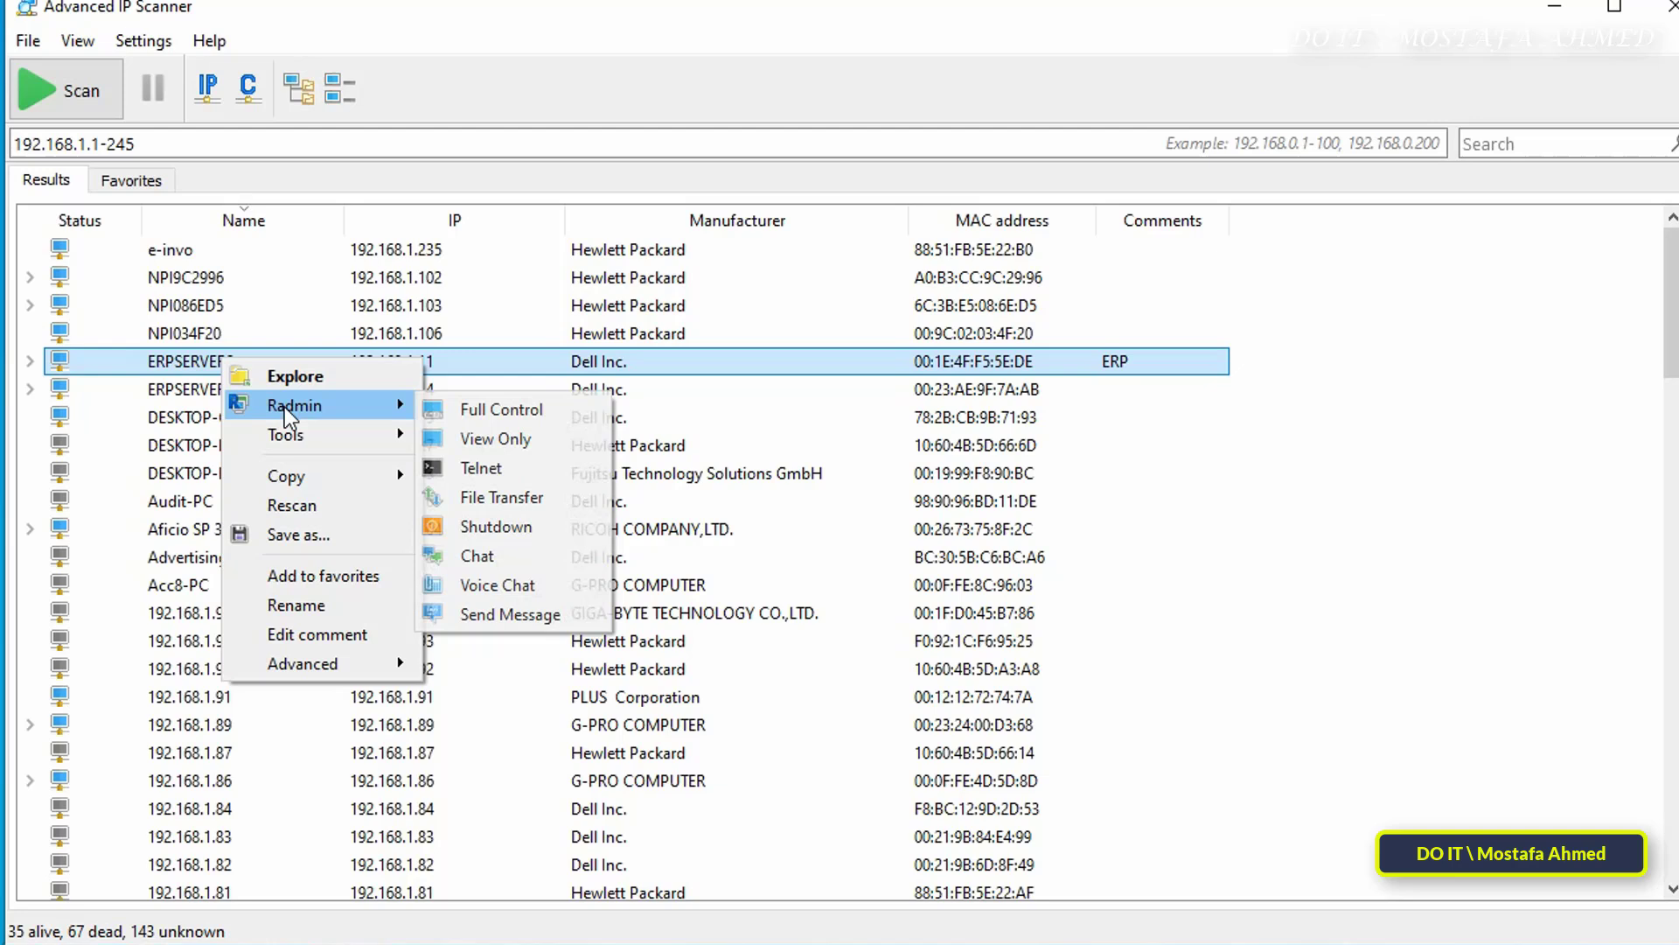
click(516, 423)
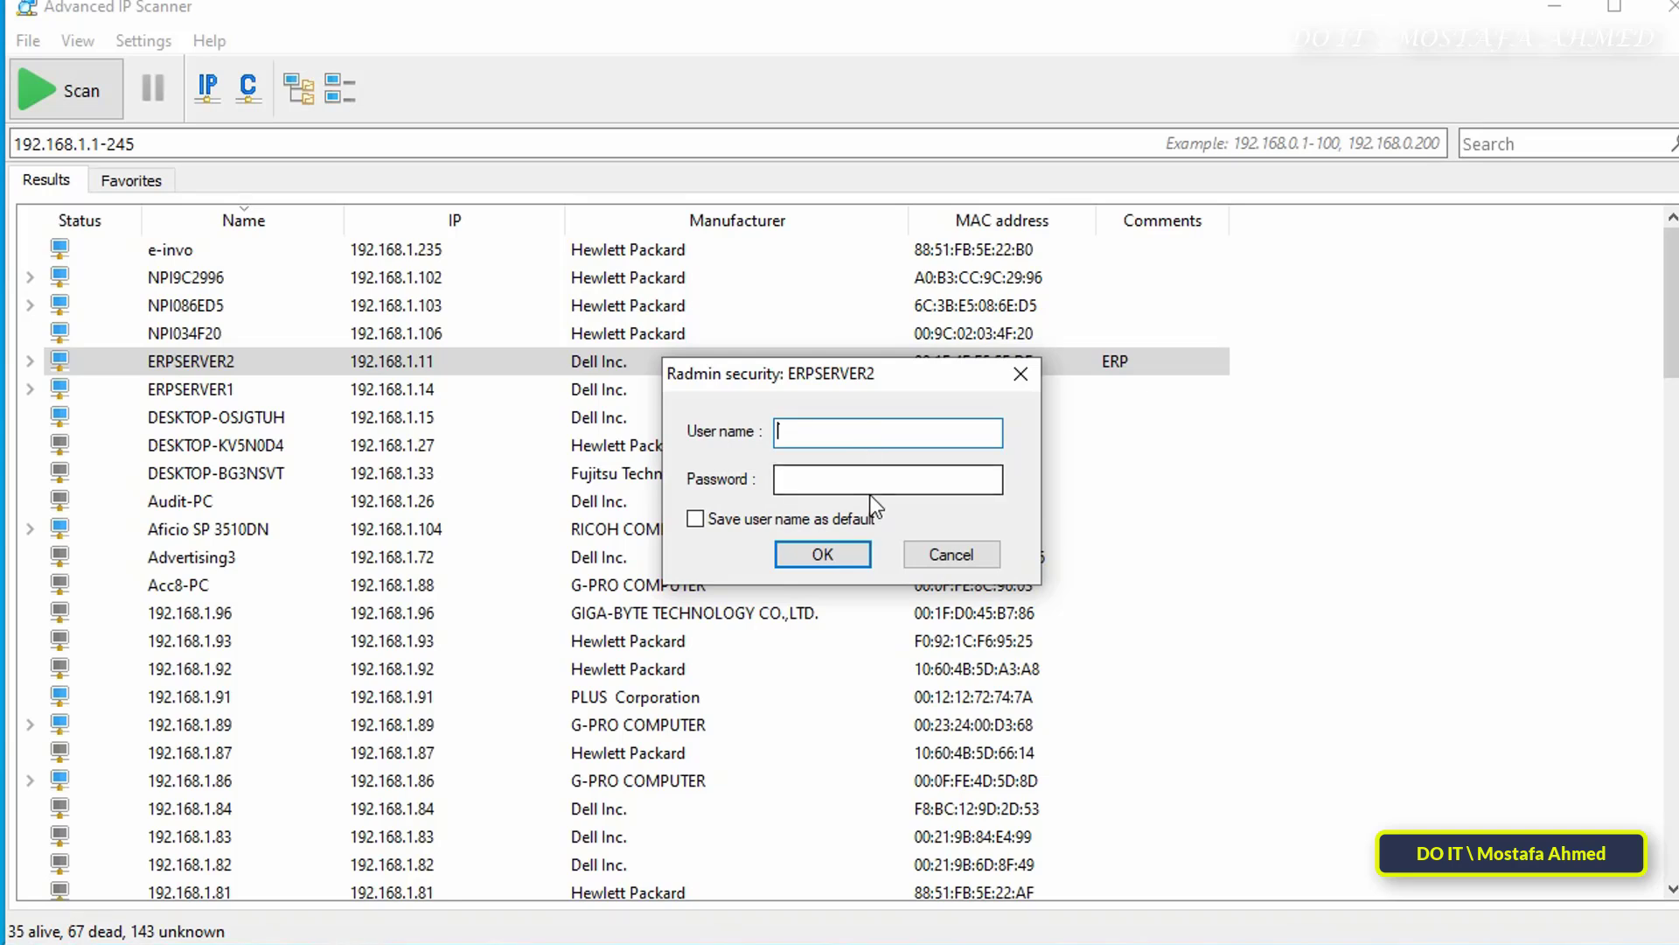
click(949, 555)
Ping ERPSERVER2 and DESKTOP-KV5N0D4 (192.168.1.27), then close the ping console
right_click(219, 361)
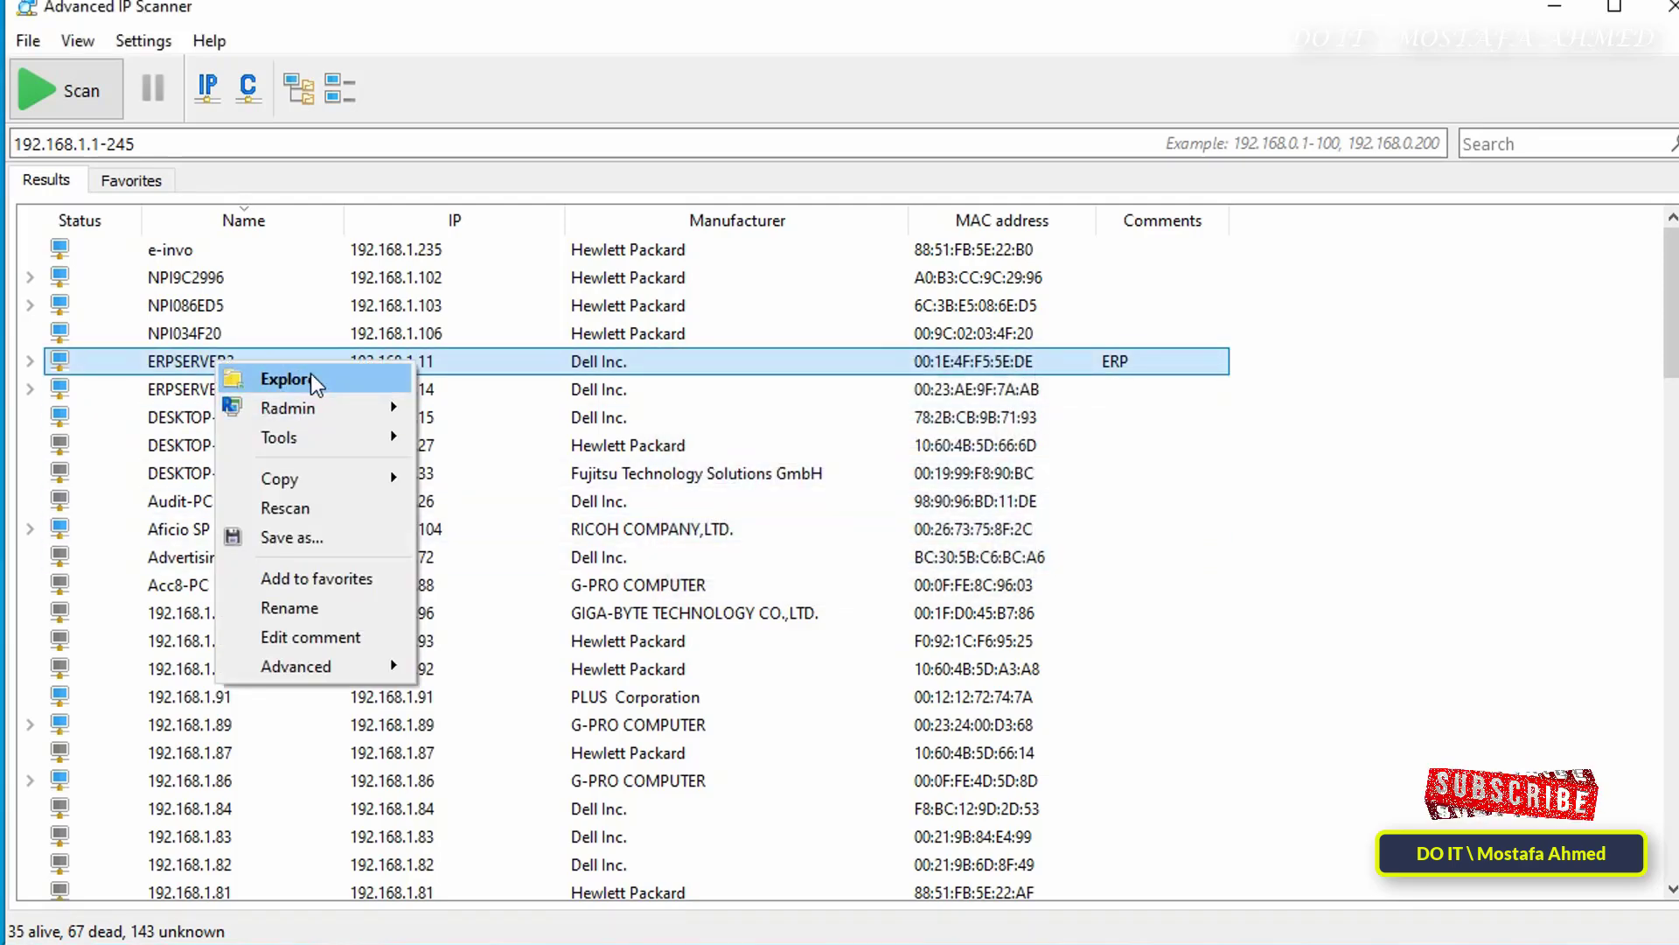
mouse_move(385, 439)
click(479, 439)
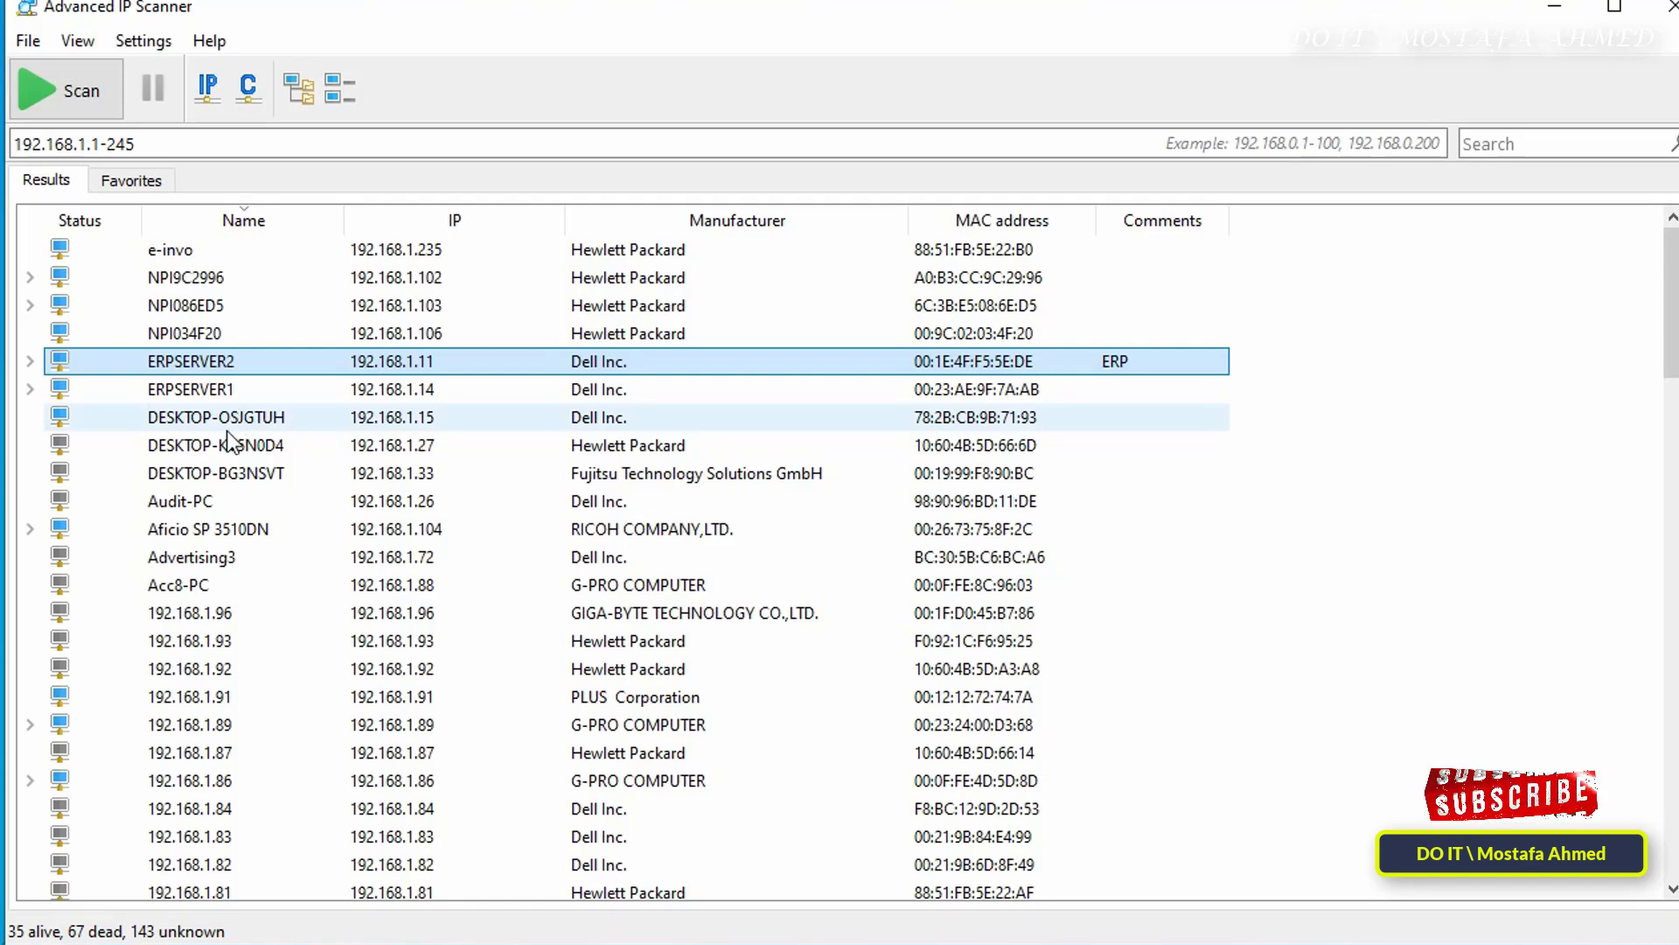
right_click(229, 444)
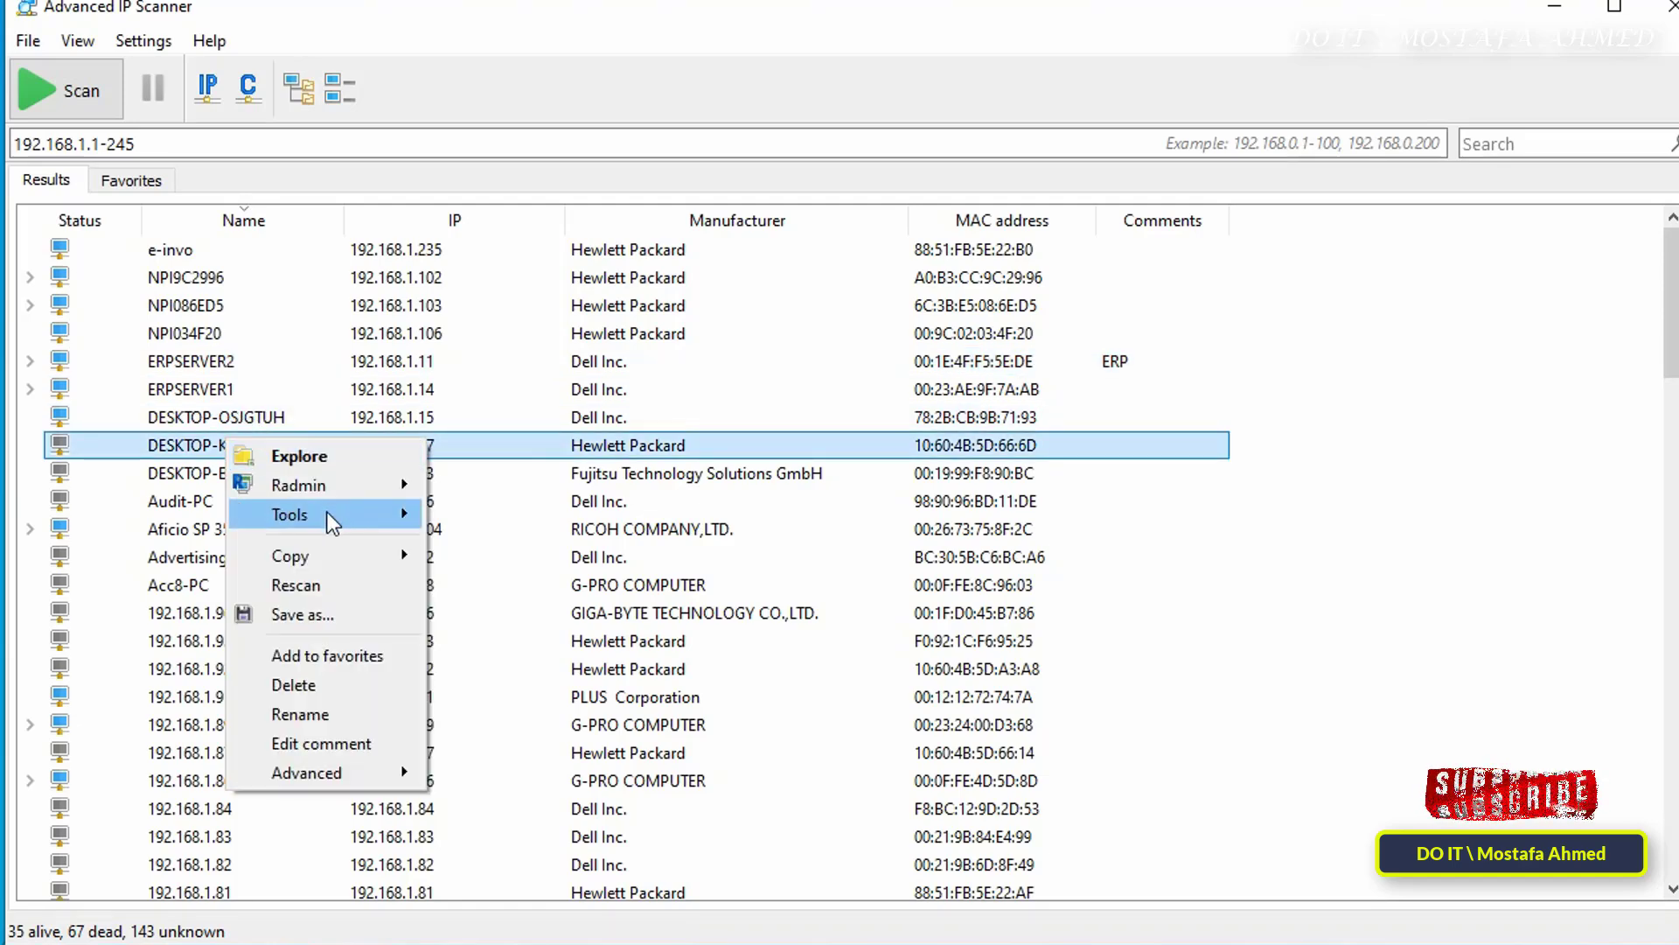
mouse_move(333, 516)
click(479, 514)
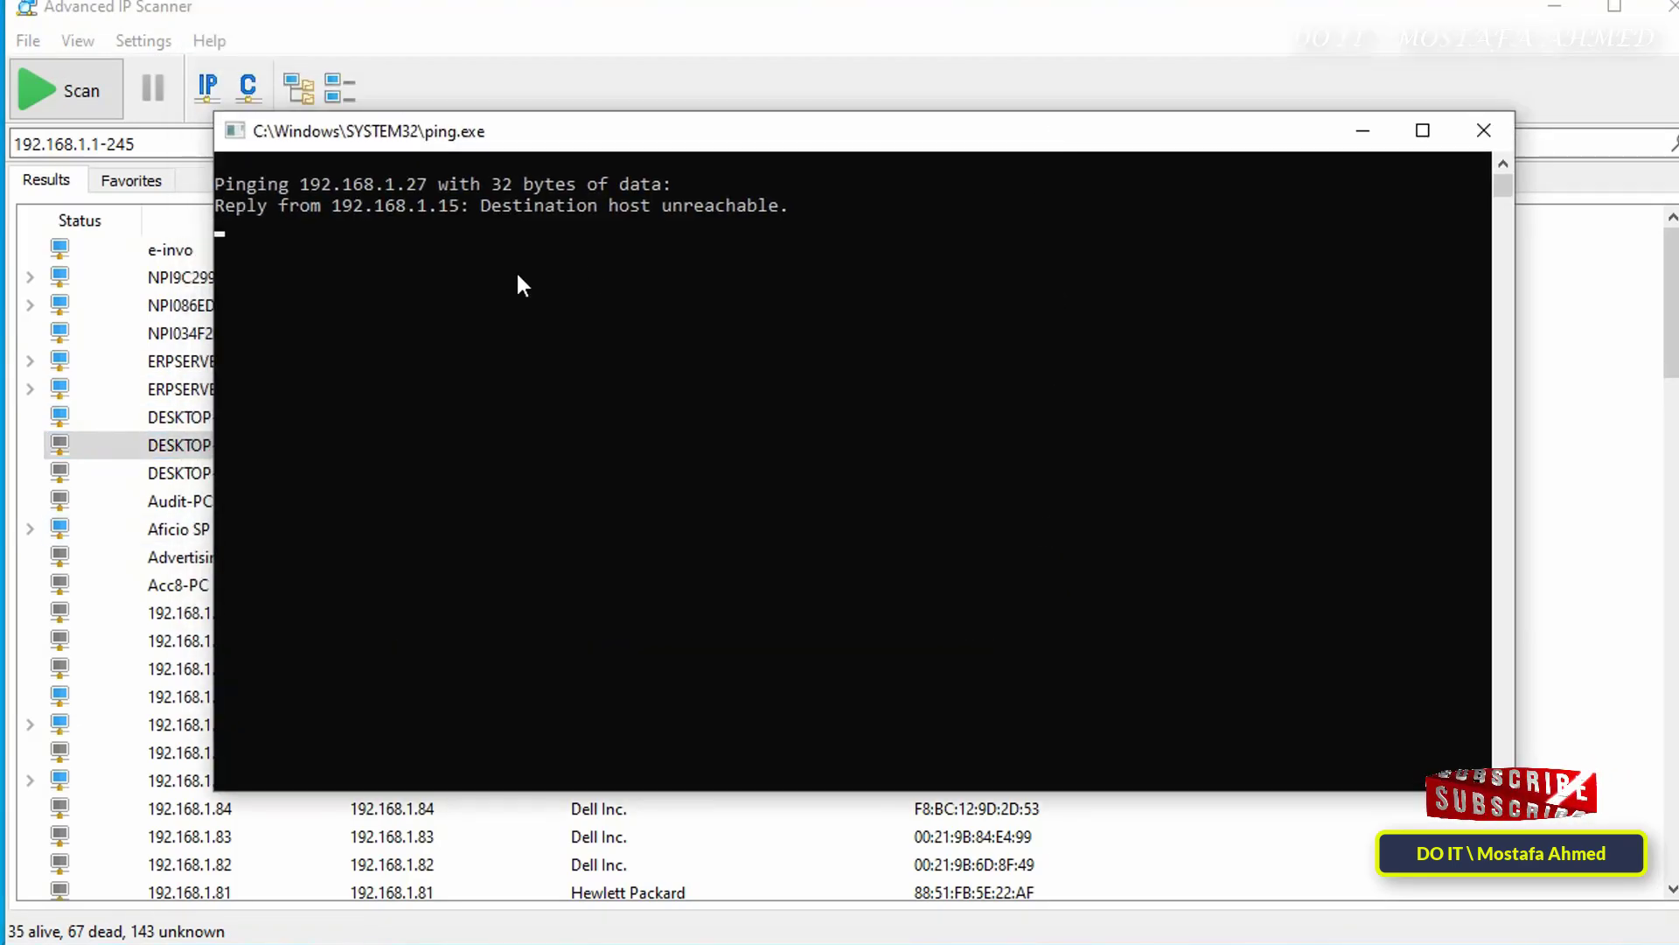
click(1484, 131)
Add ERPSERVER1 and ERPSERVER2 to favorites, review the Favorites list, and return to Results
right_click(224, 390)
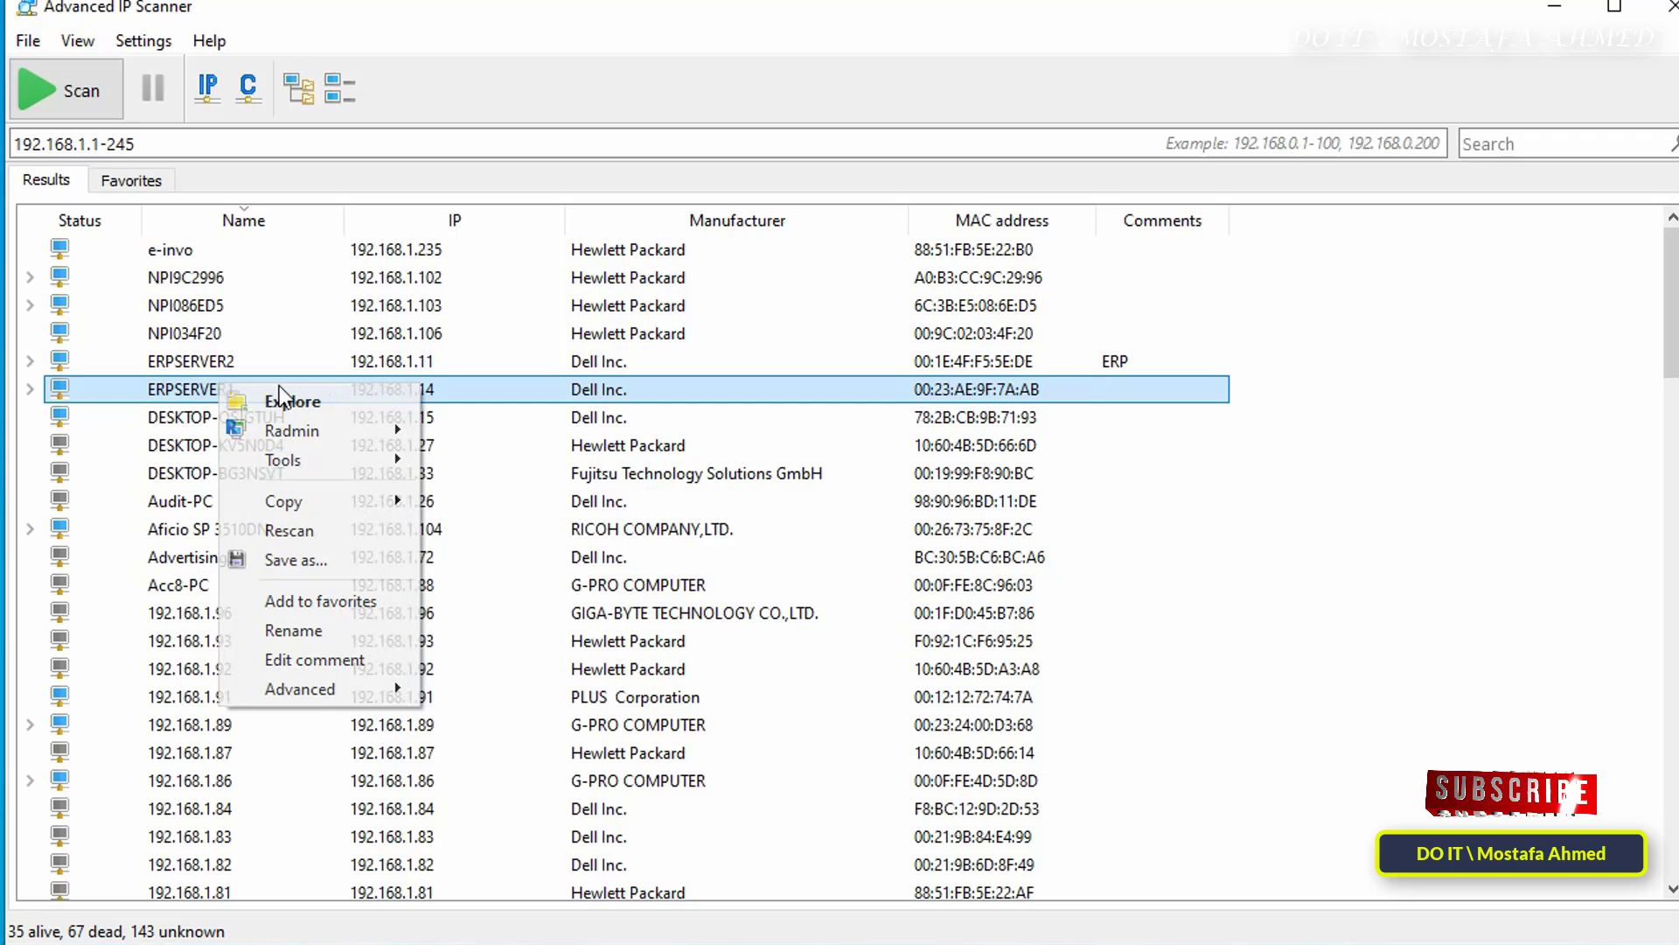
mouse_move(374, 509)
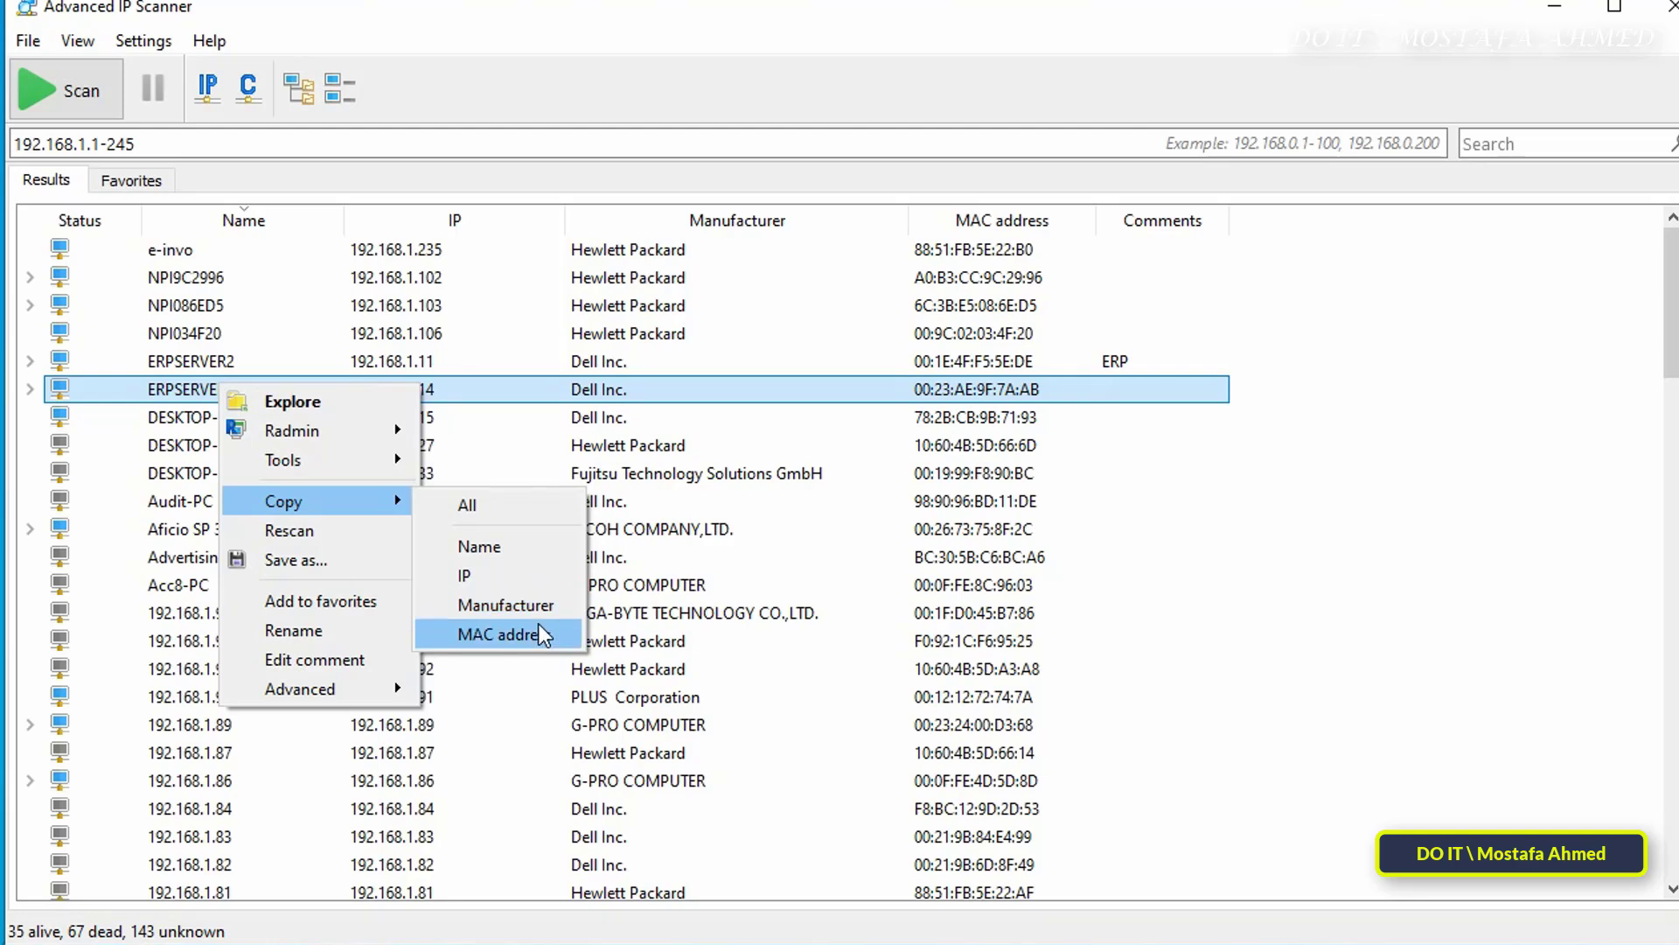
click(349, 600)
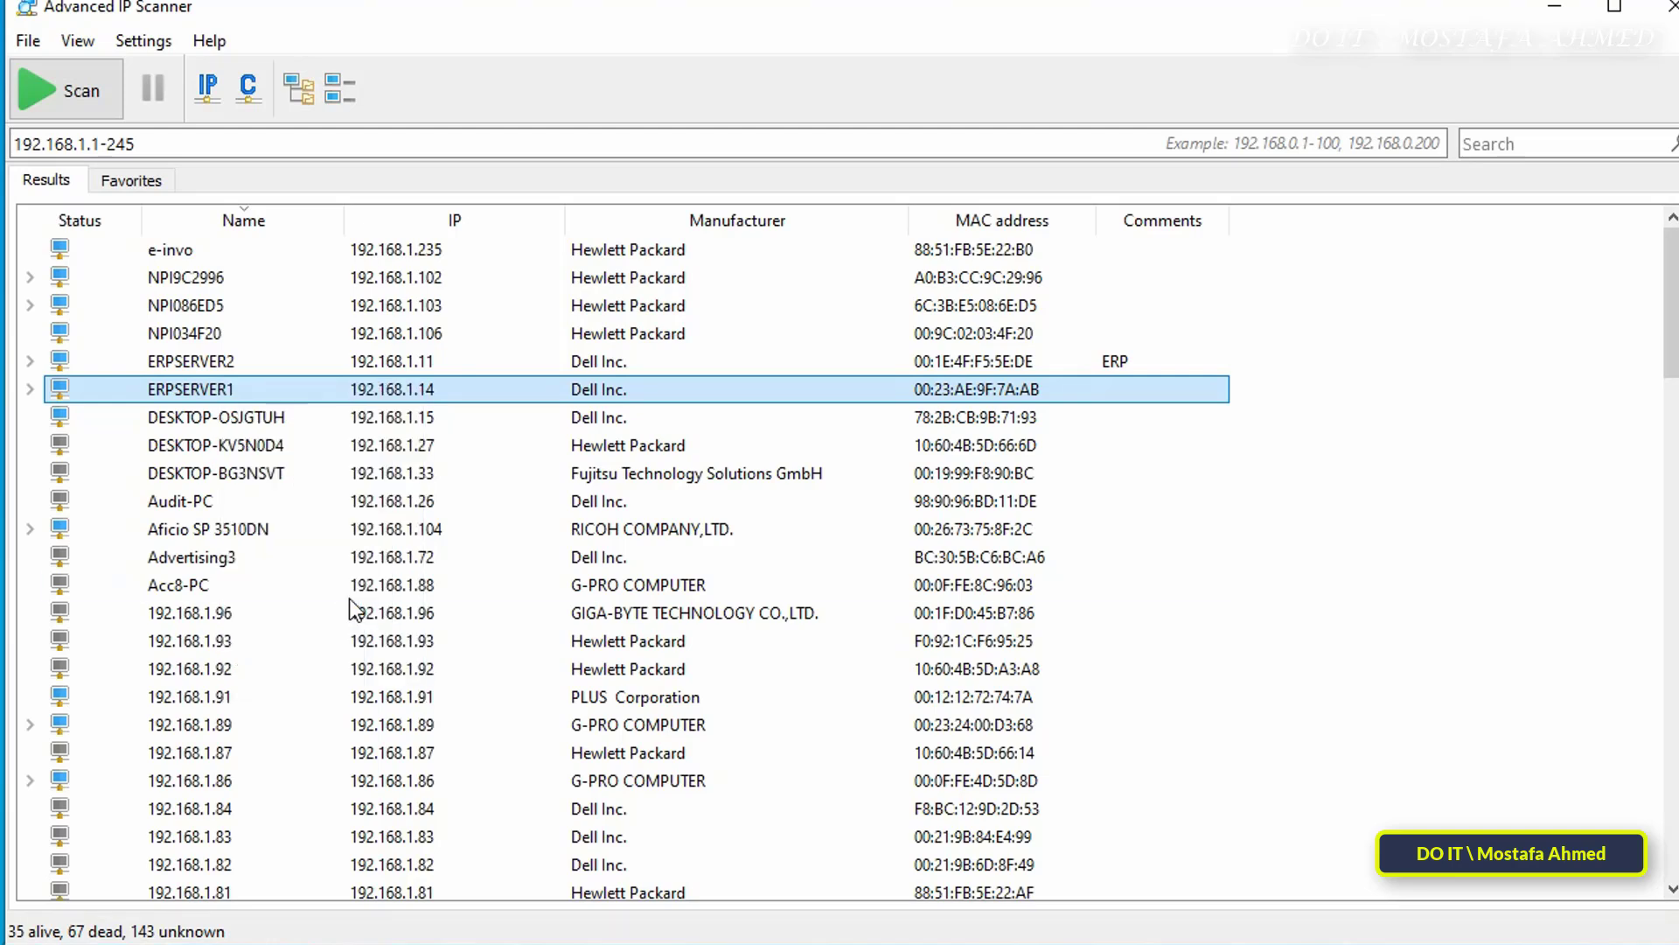
click(167, 359)
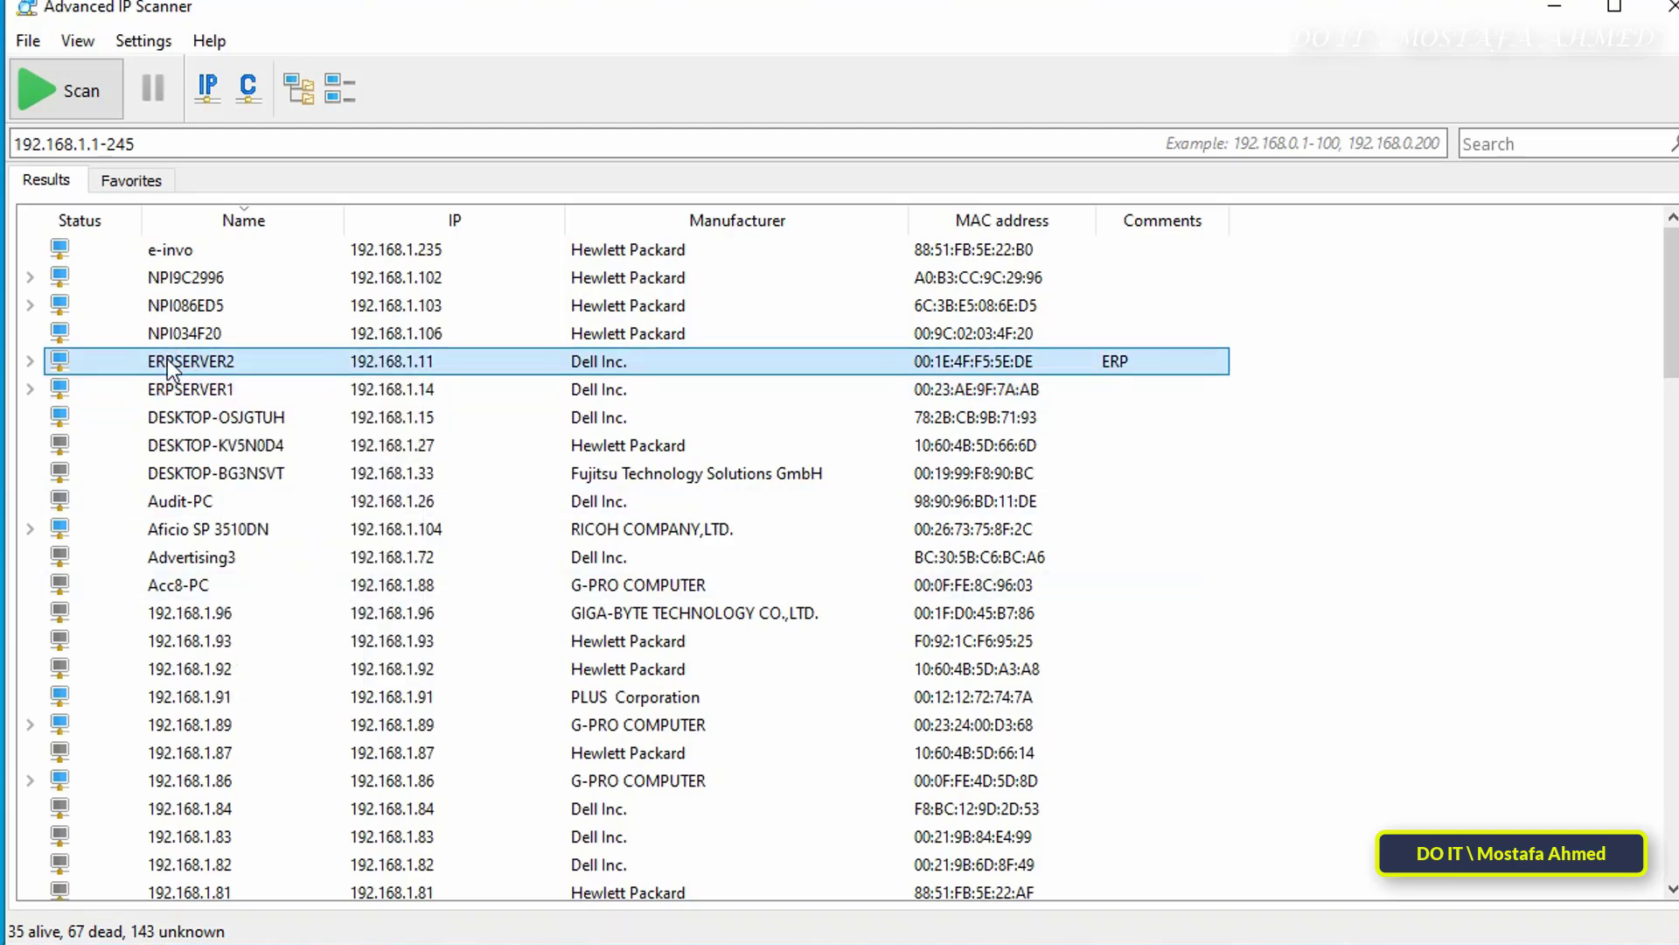
right_click(166, 359)
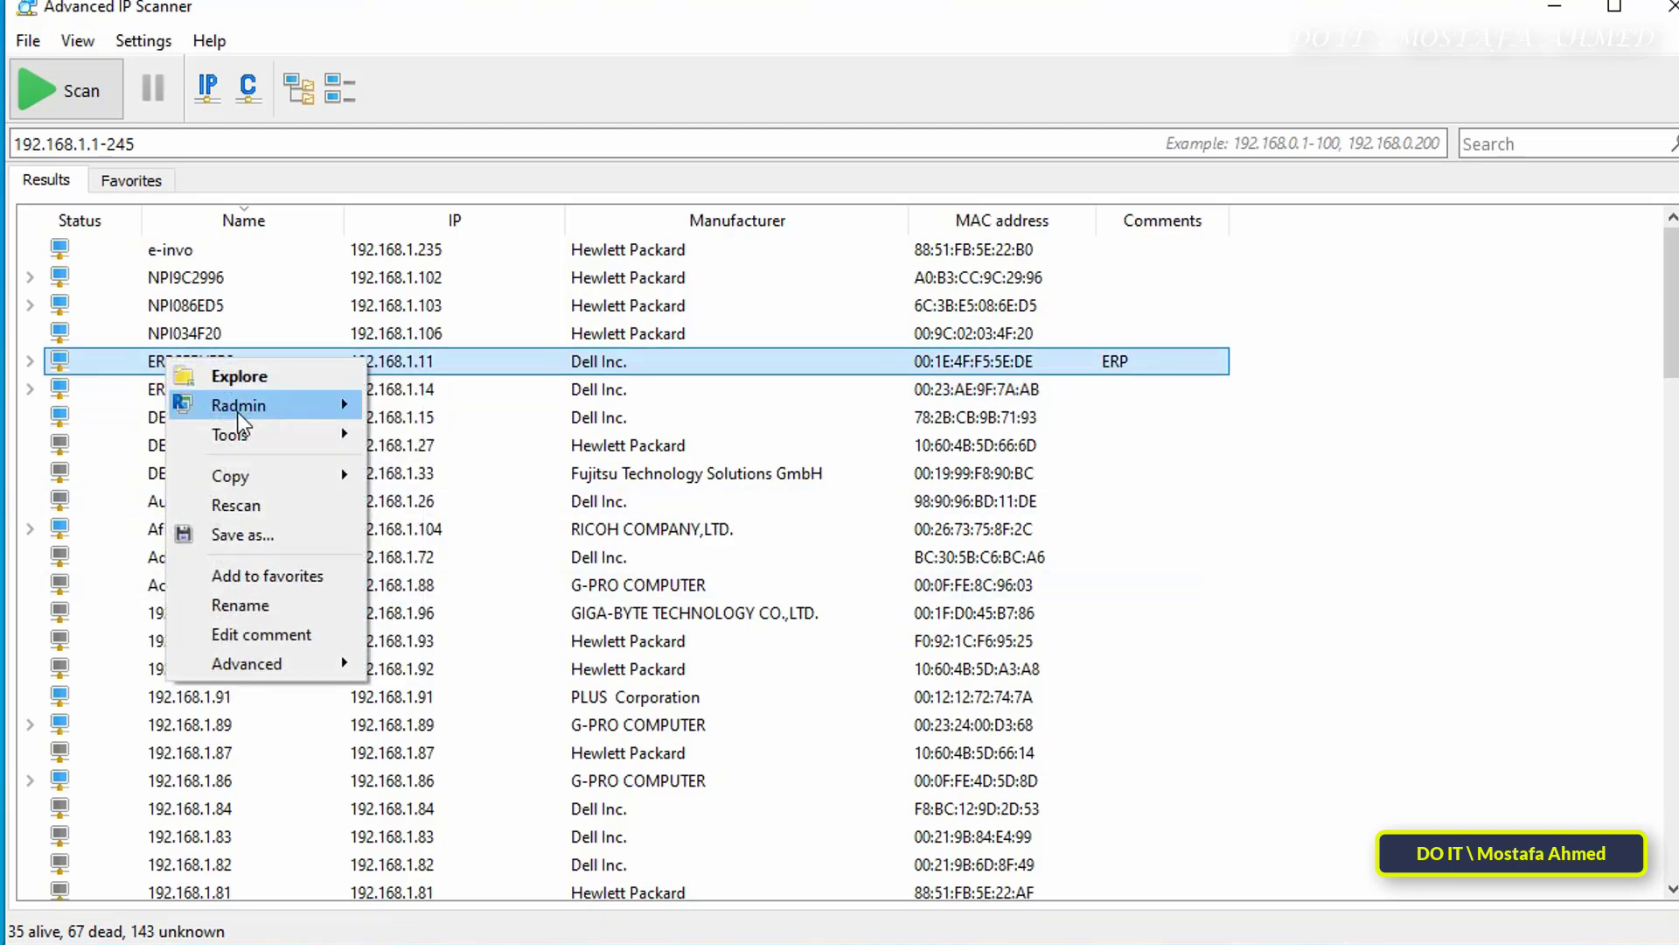
click(297, 568)
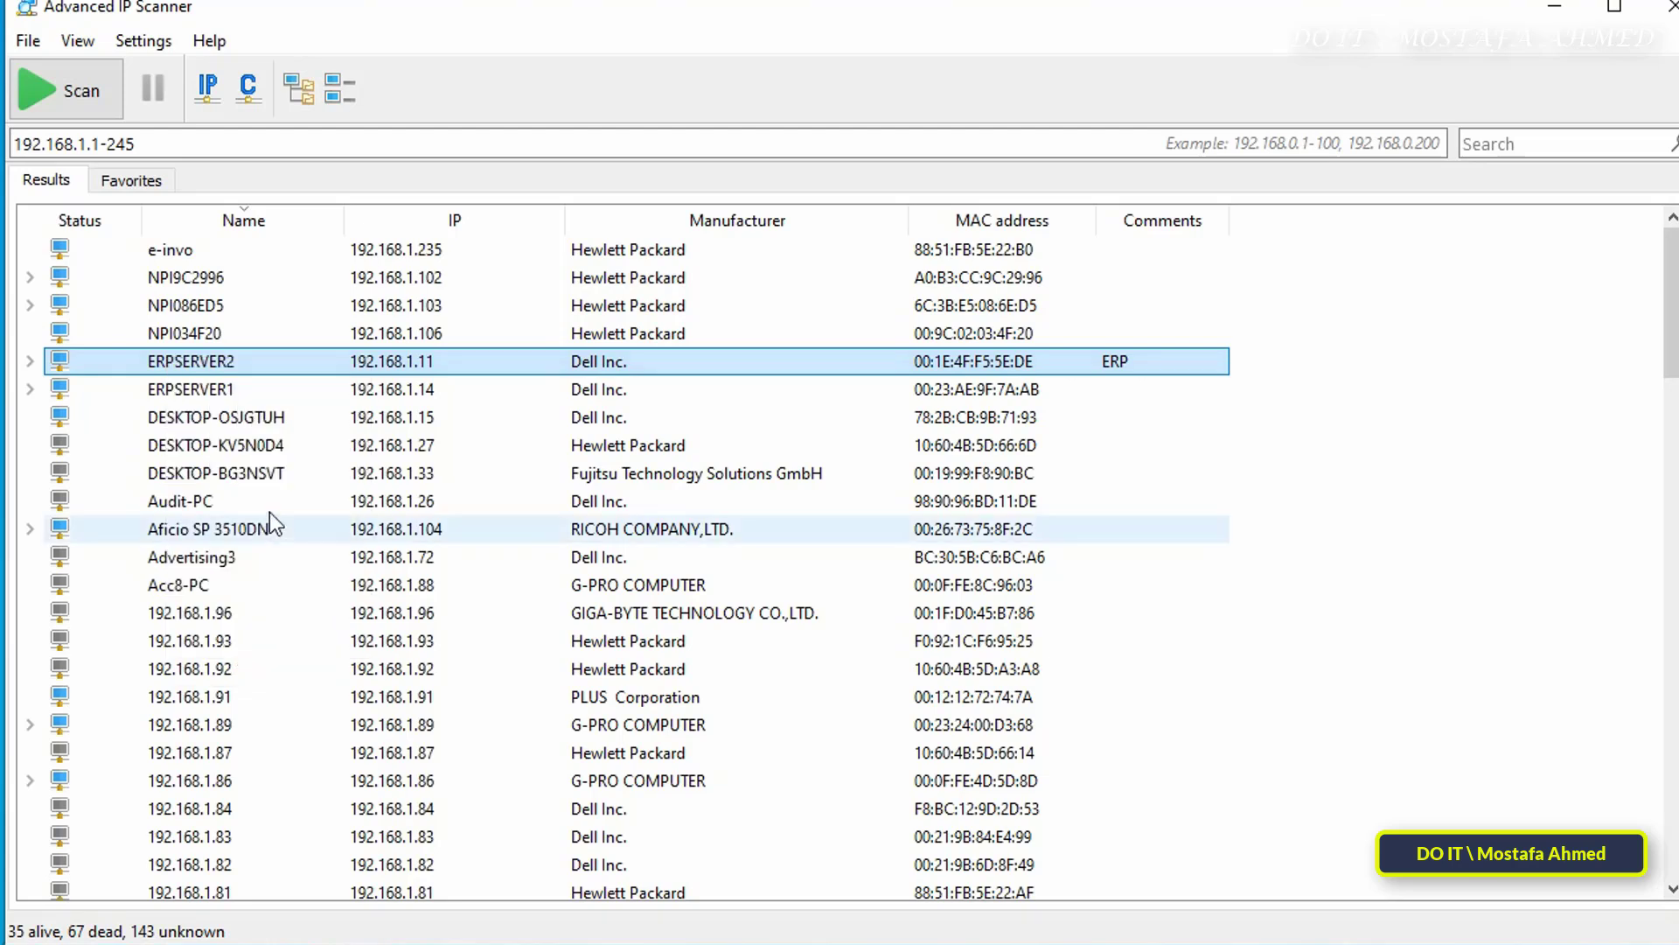
click(136, 184)
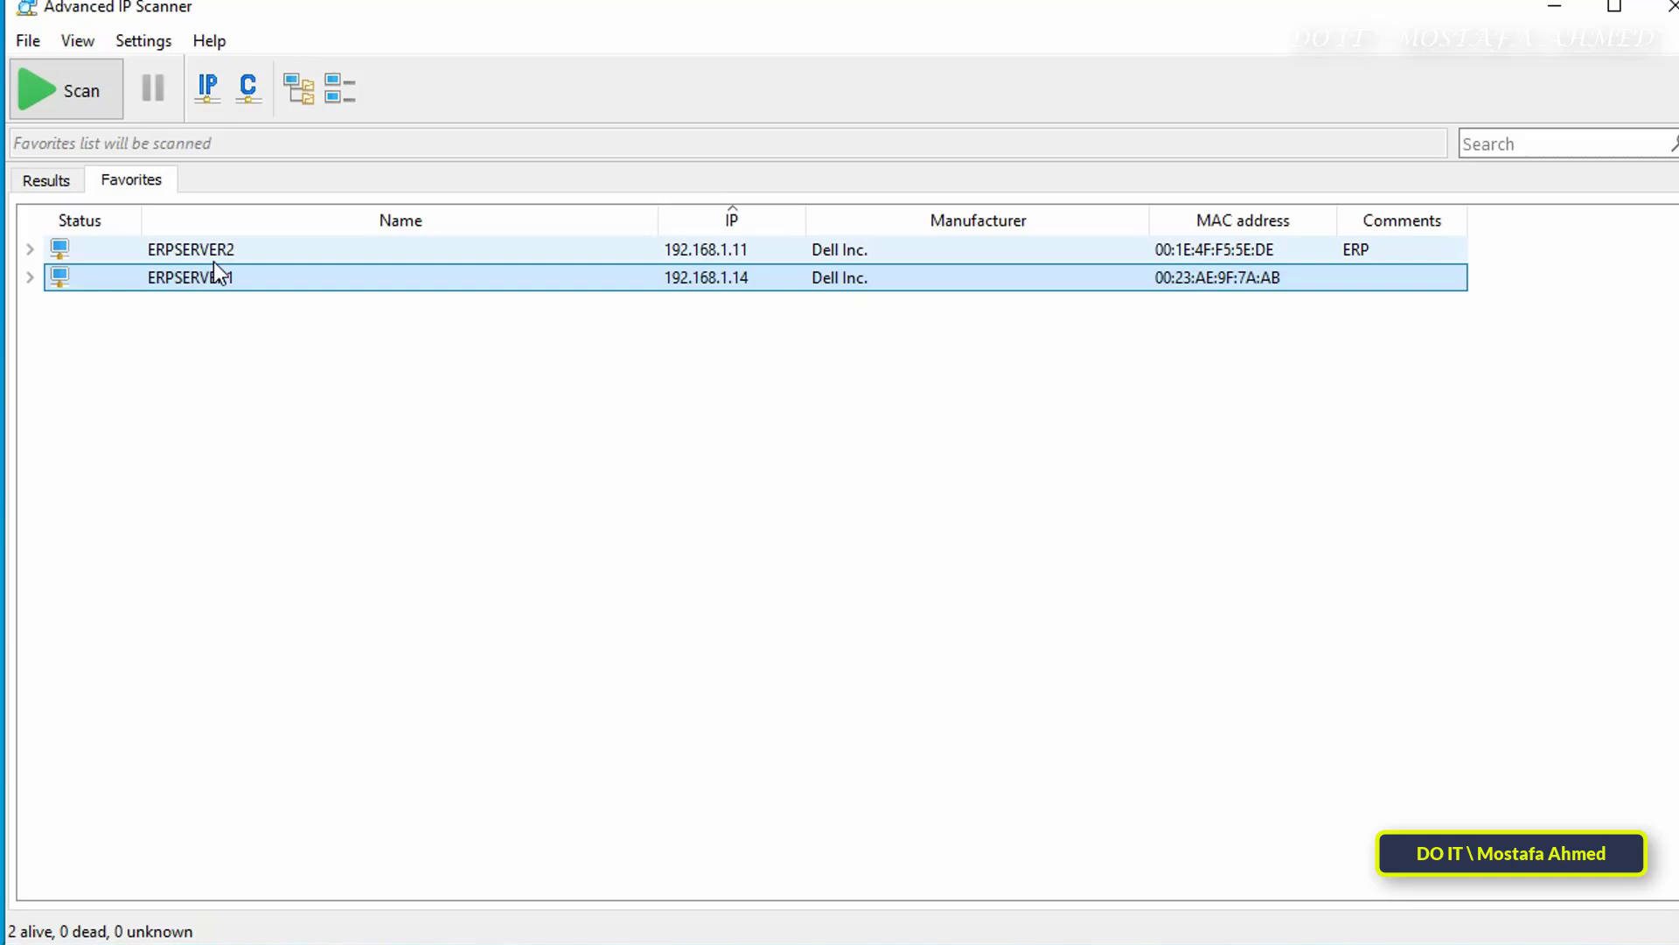
click(83, 181)
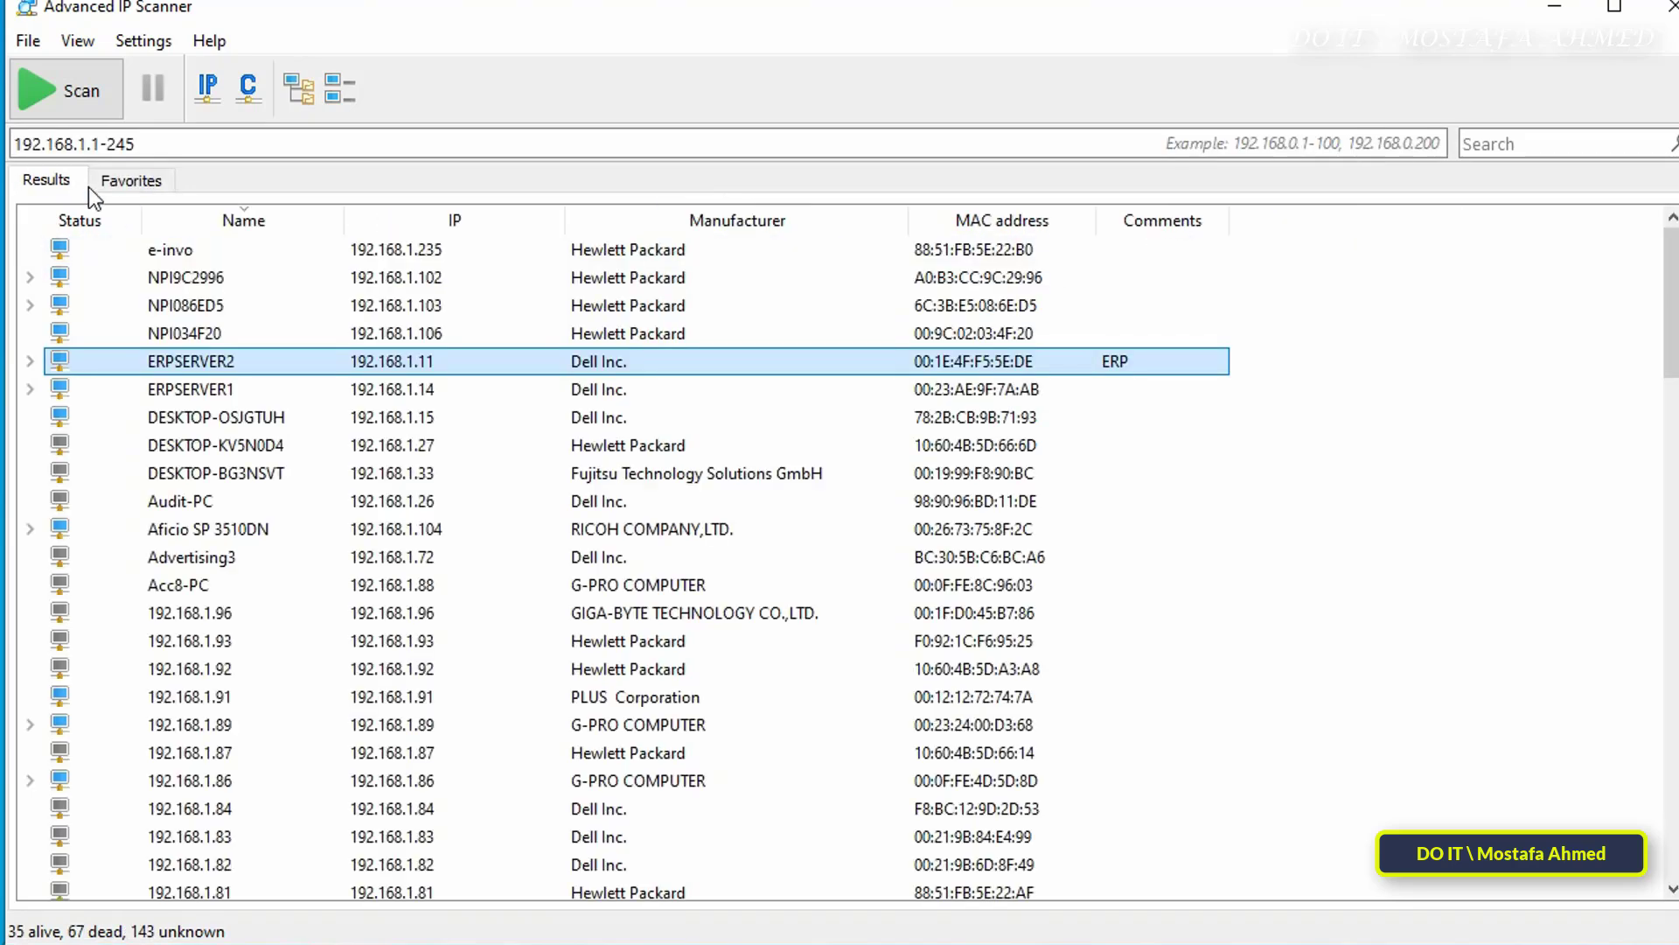
right_click(228, 387)
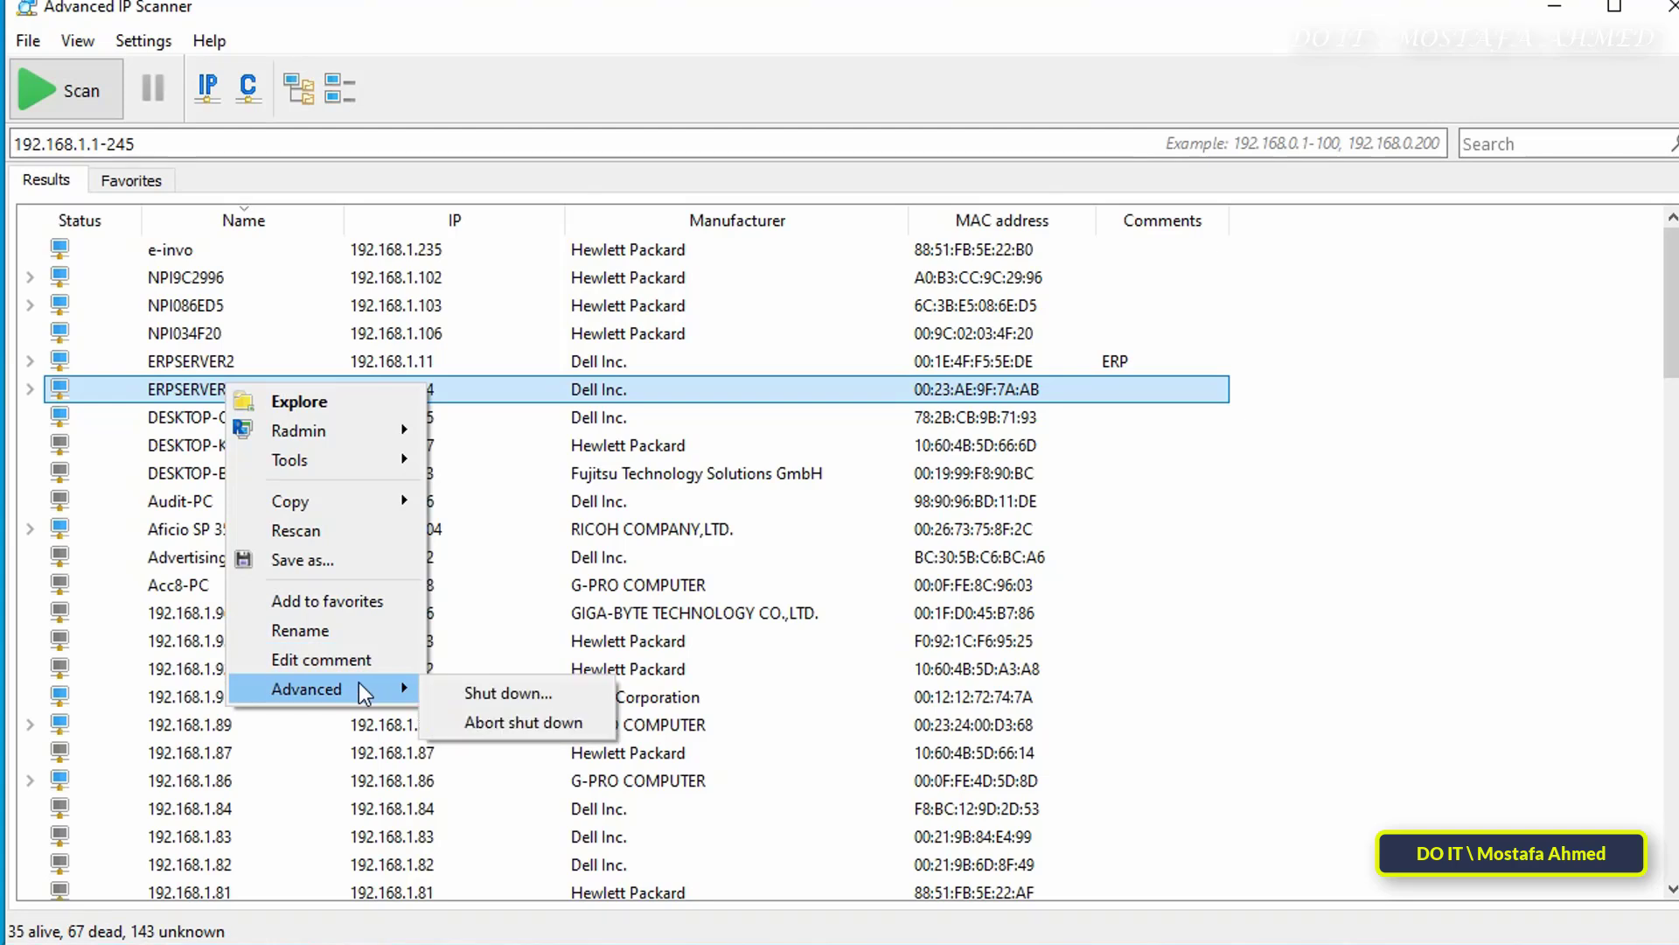
click(544, 693)
click(724, 158)
click(842, 186)
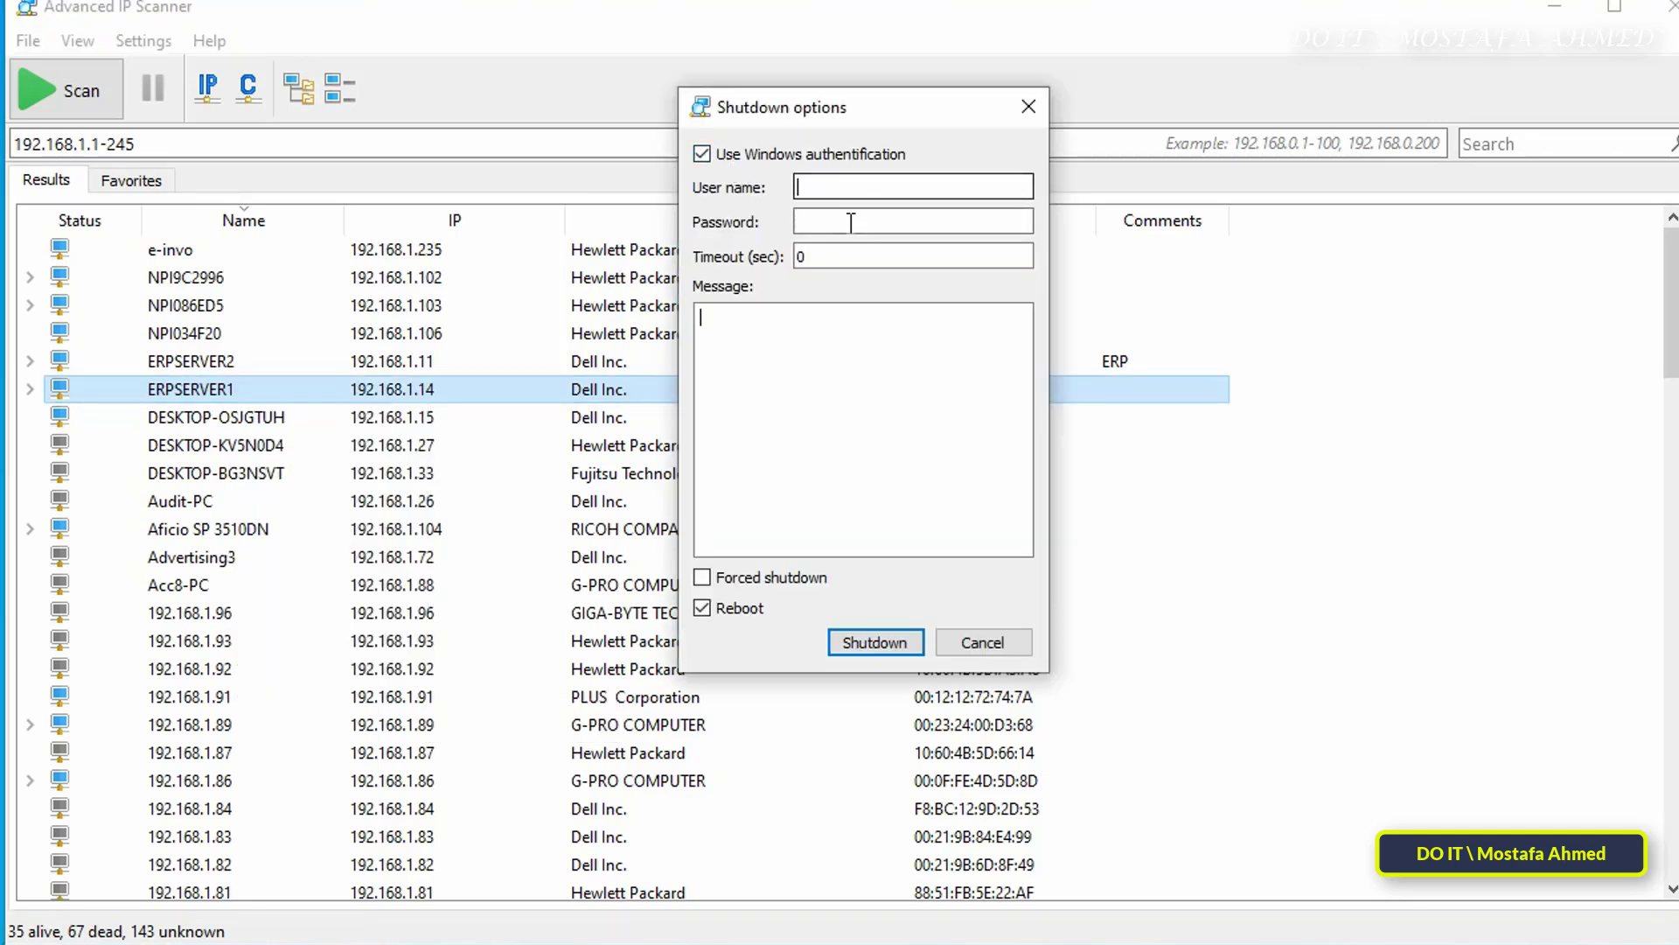
click(852, 223)
click(842, 258)
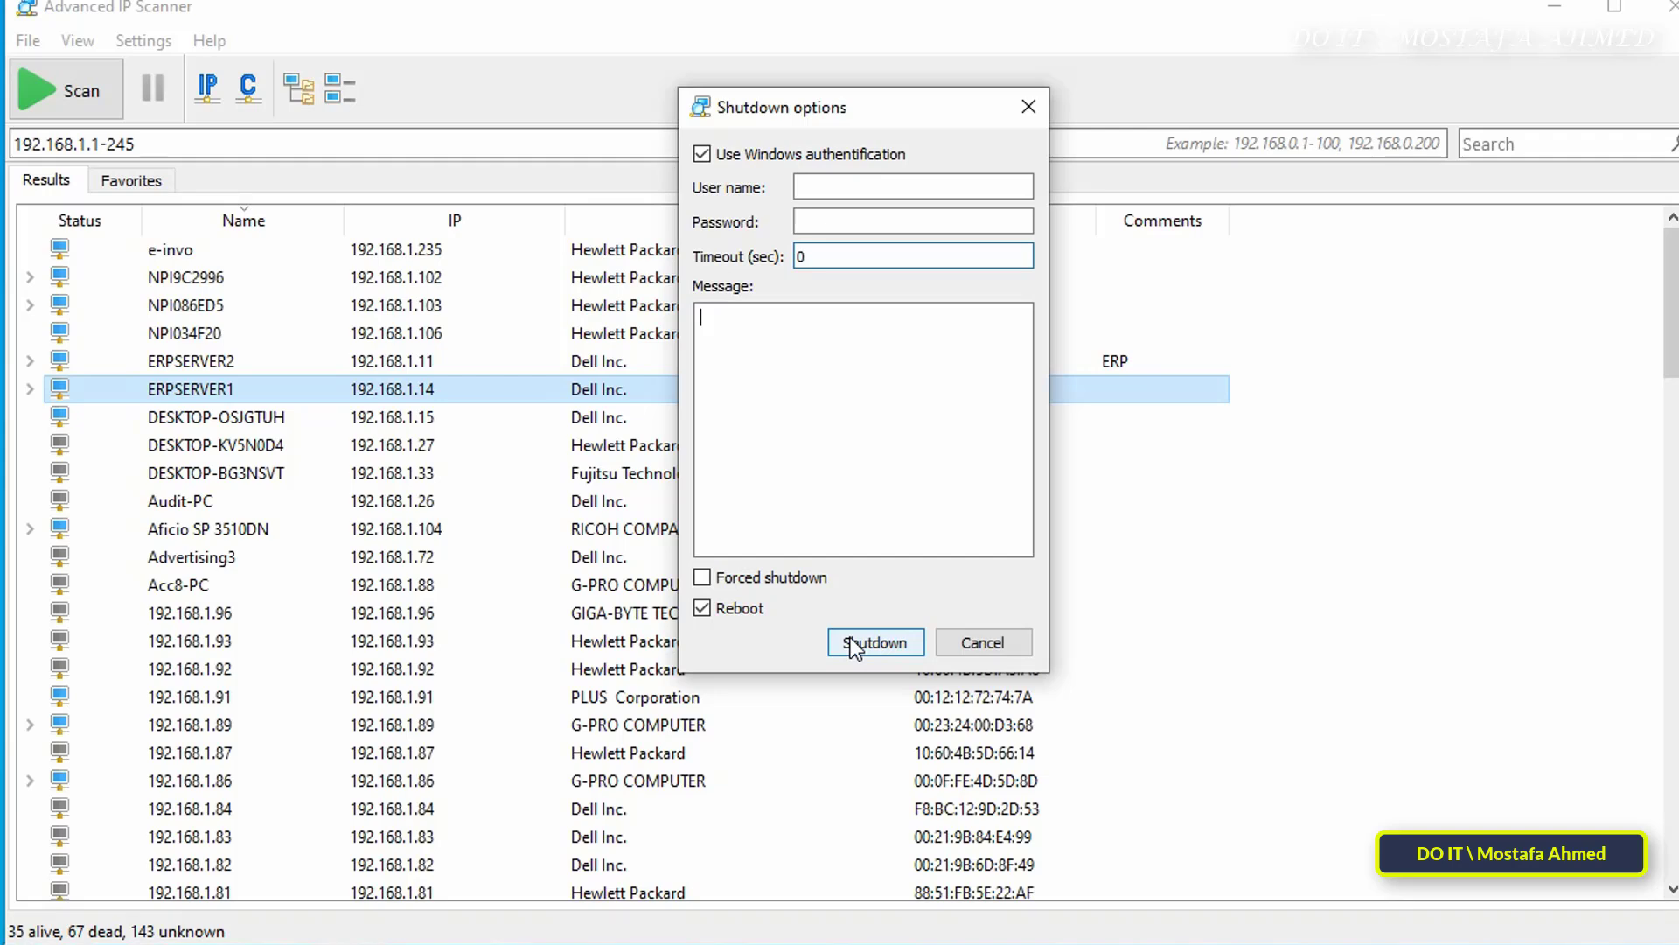
click(737, 580)
click(742, 612)
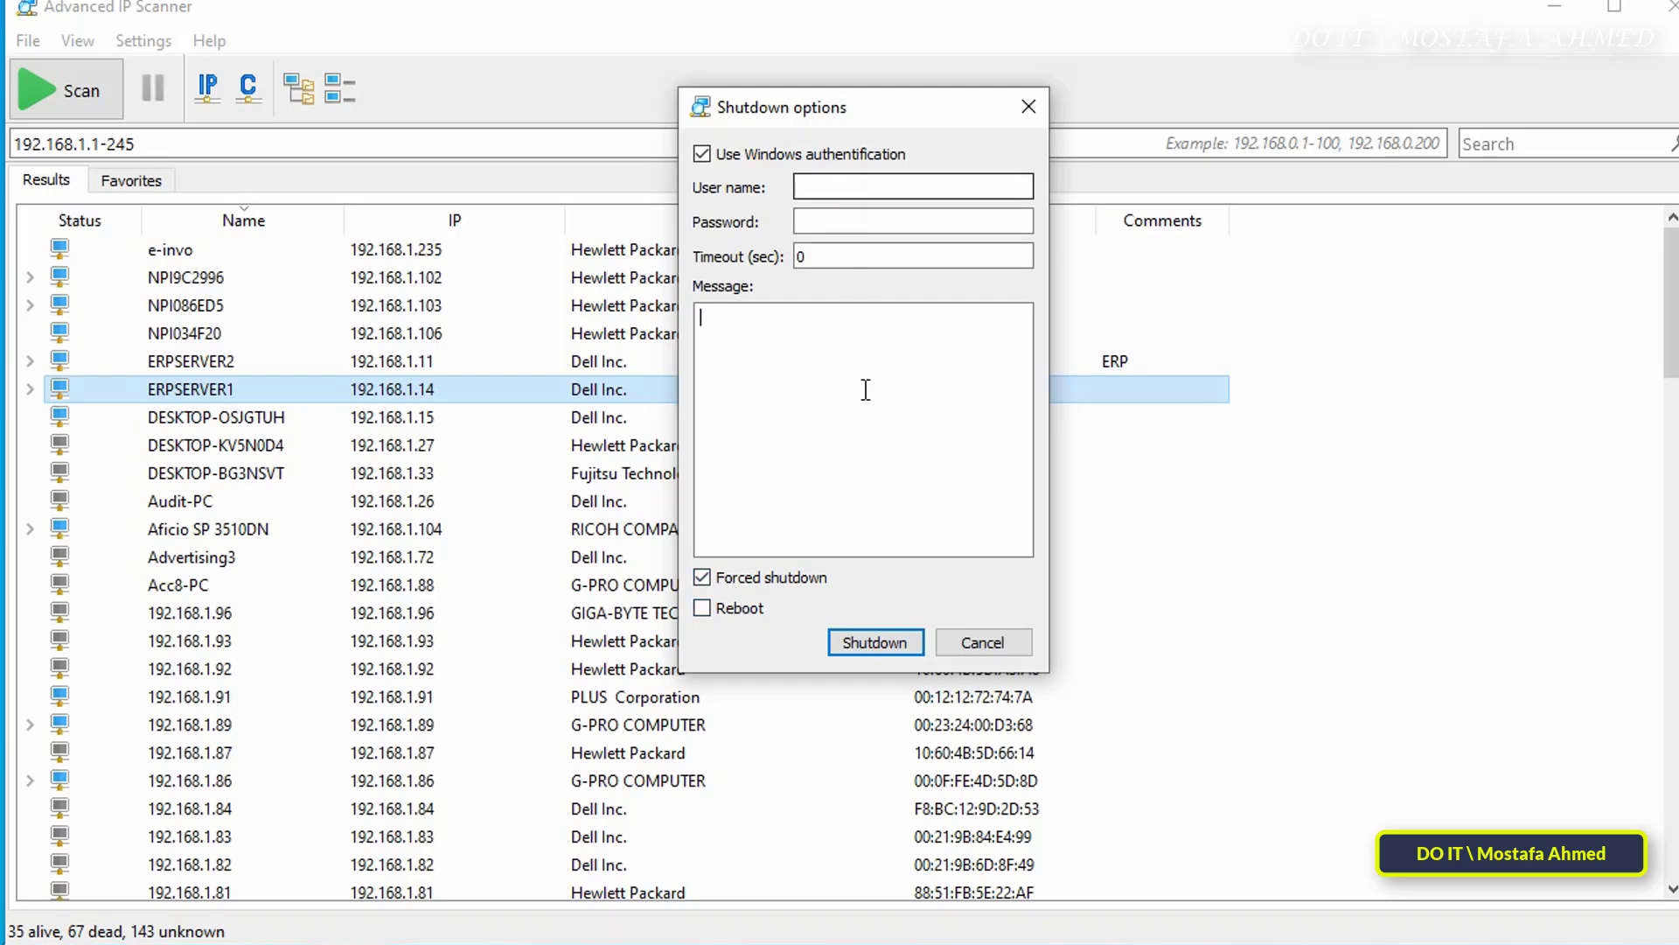
click(984, 641)
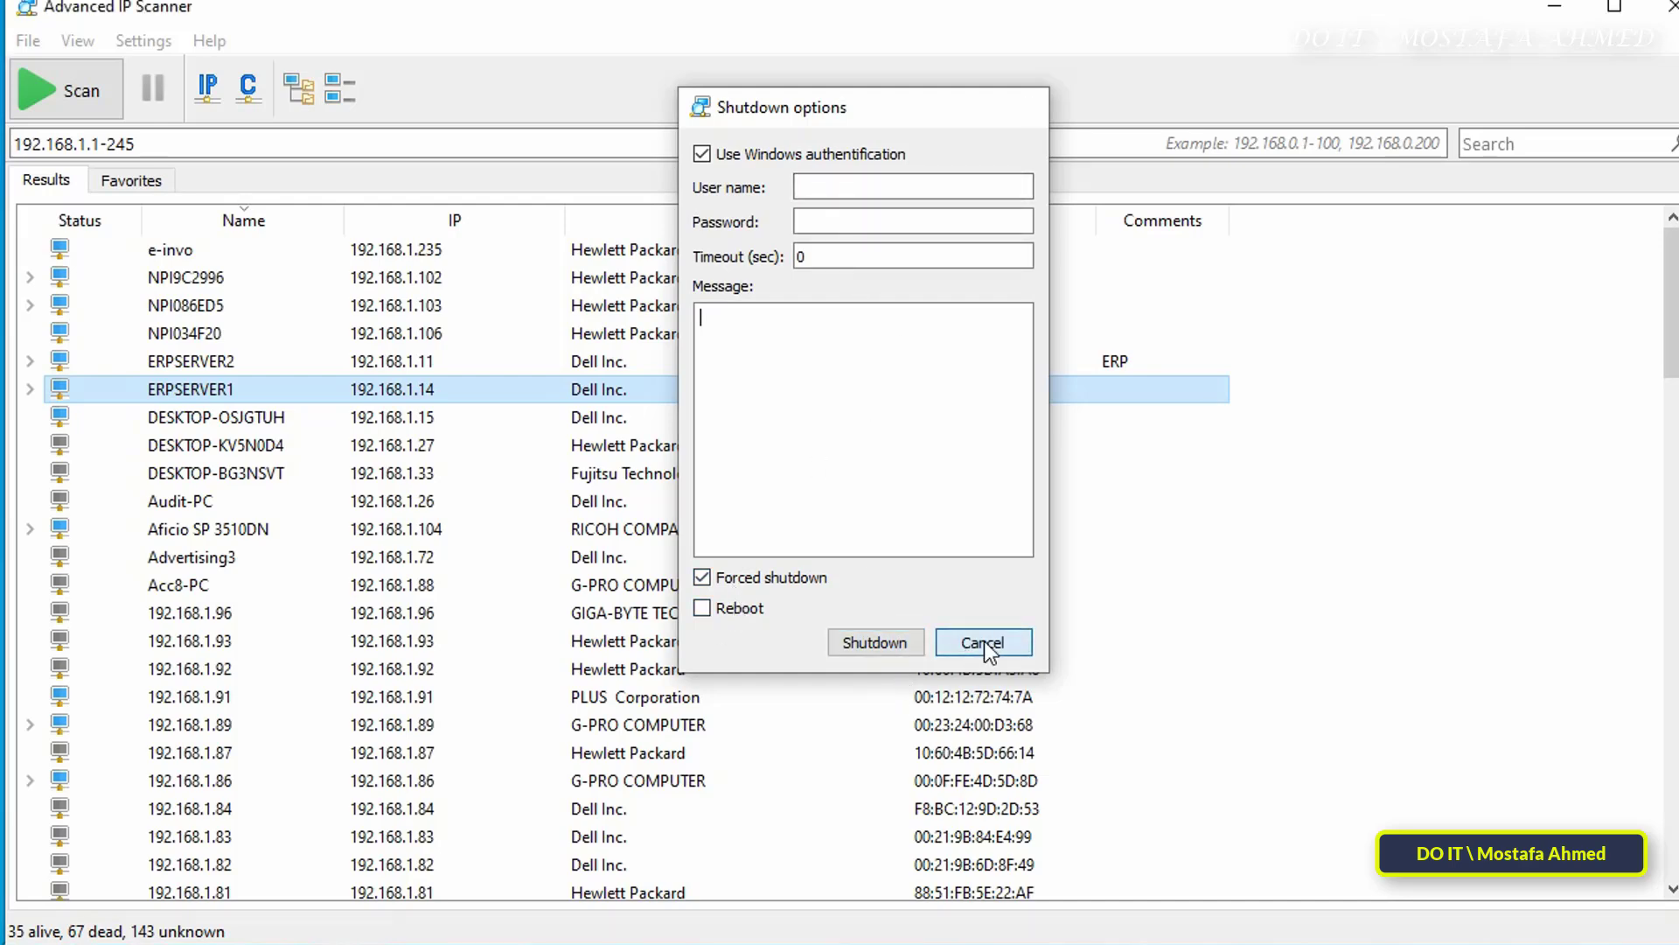
right_click(196, 390)
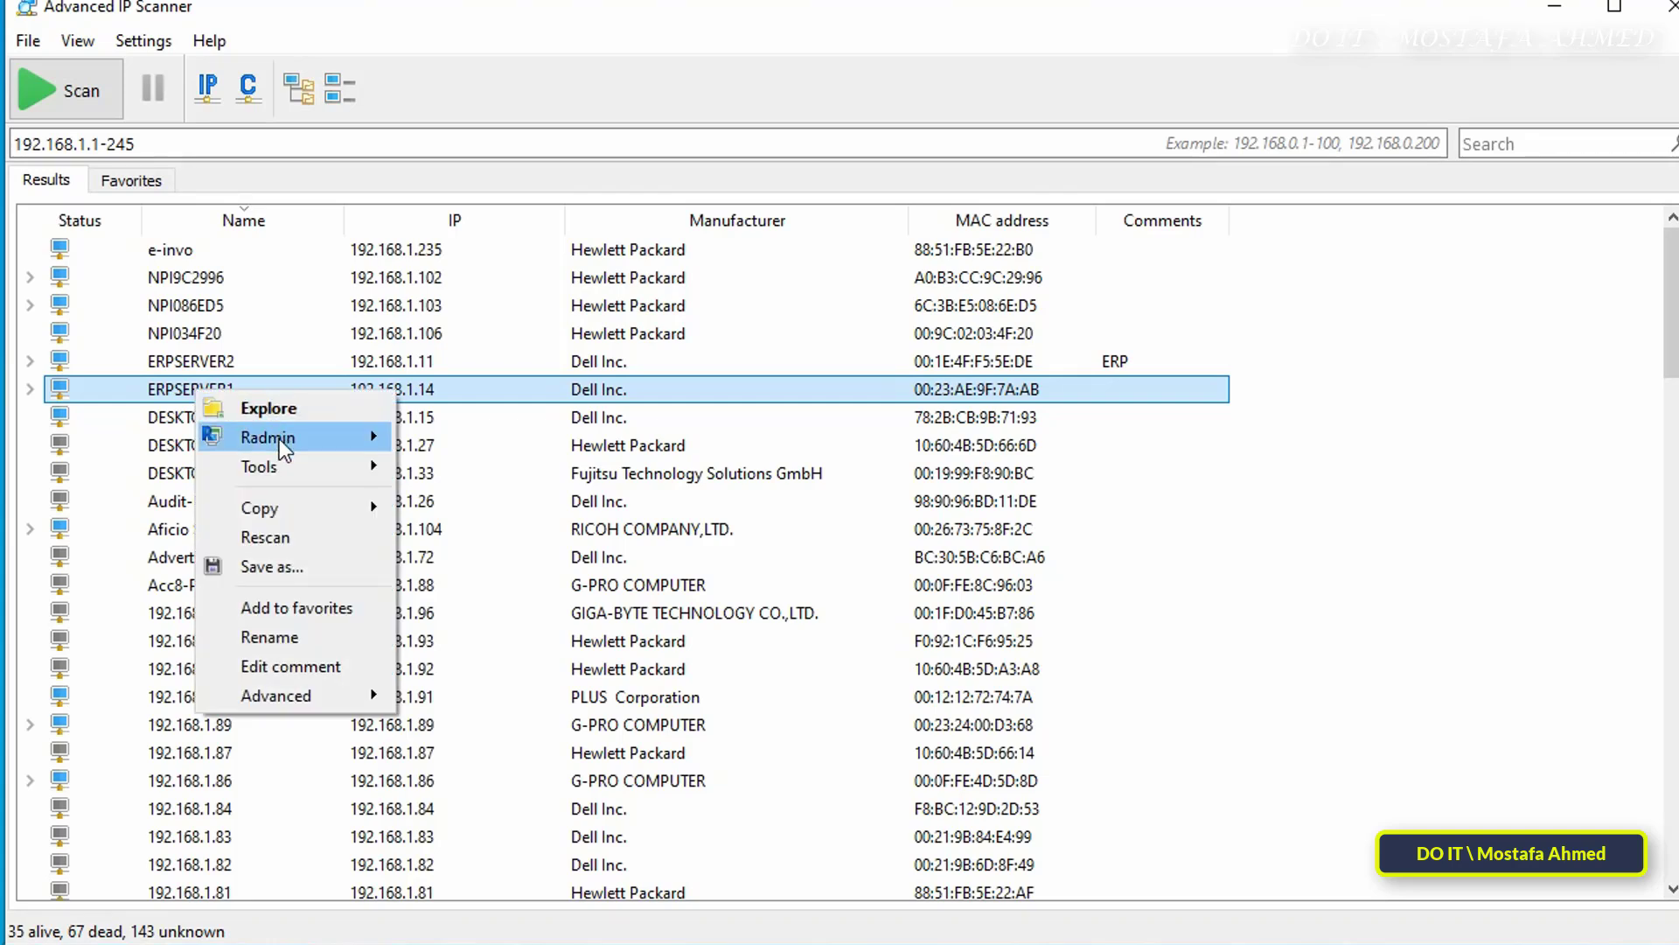
mouse_move(289, 476)
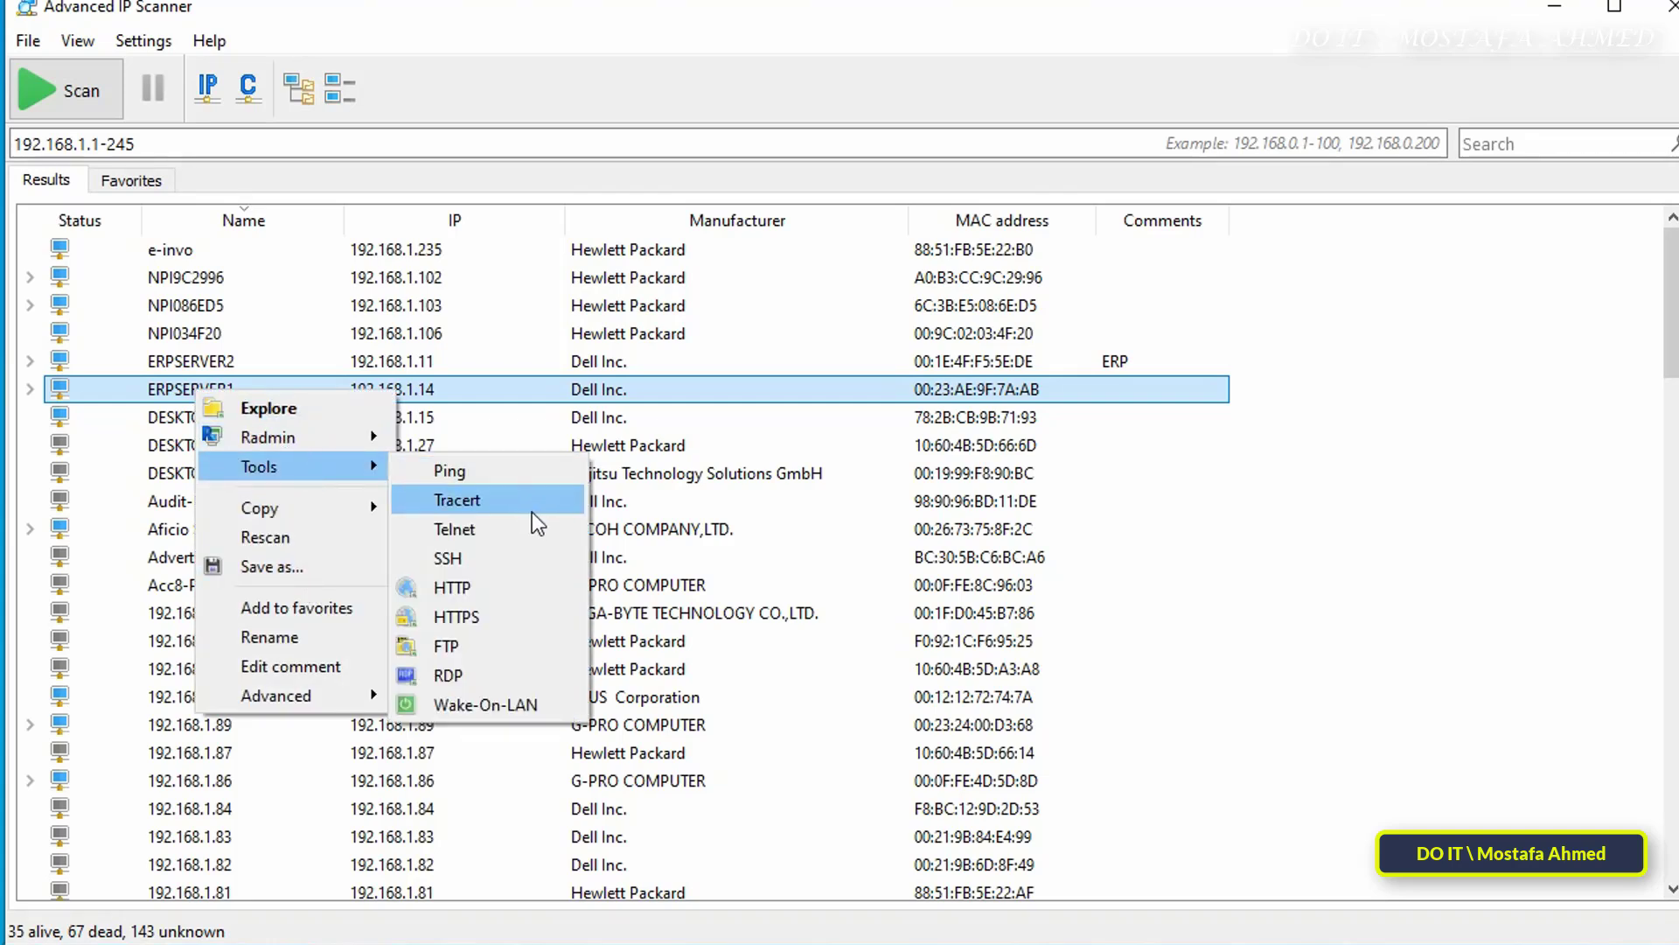
click(477, 682)
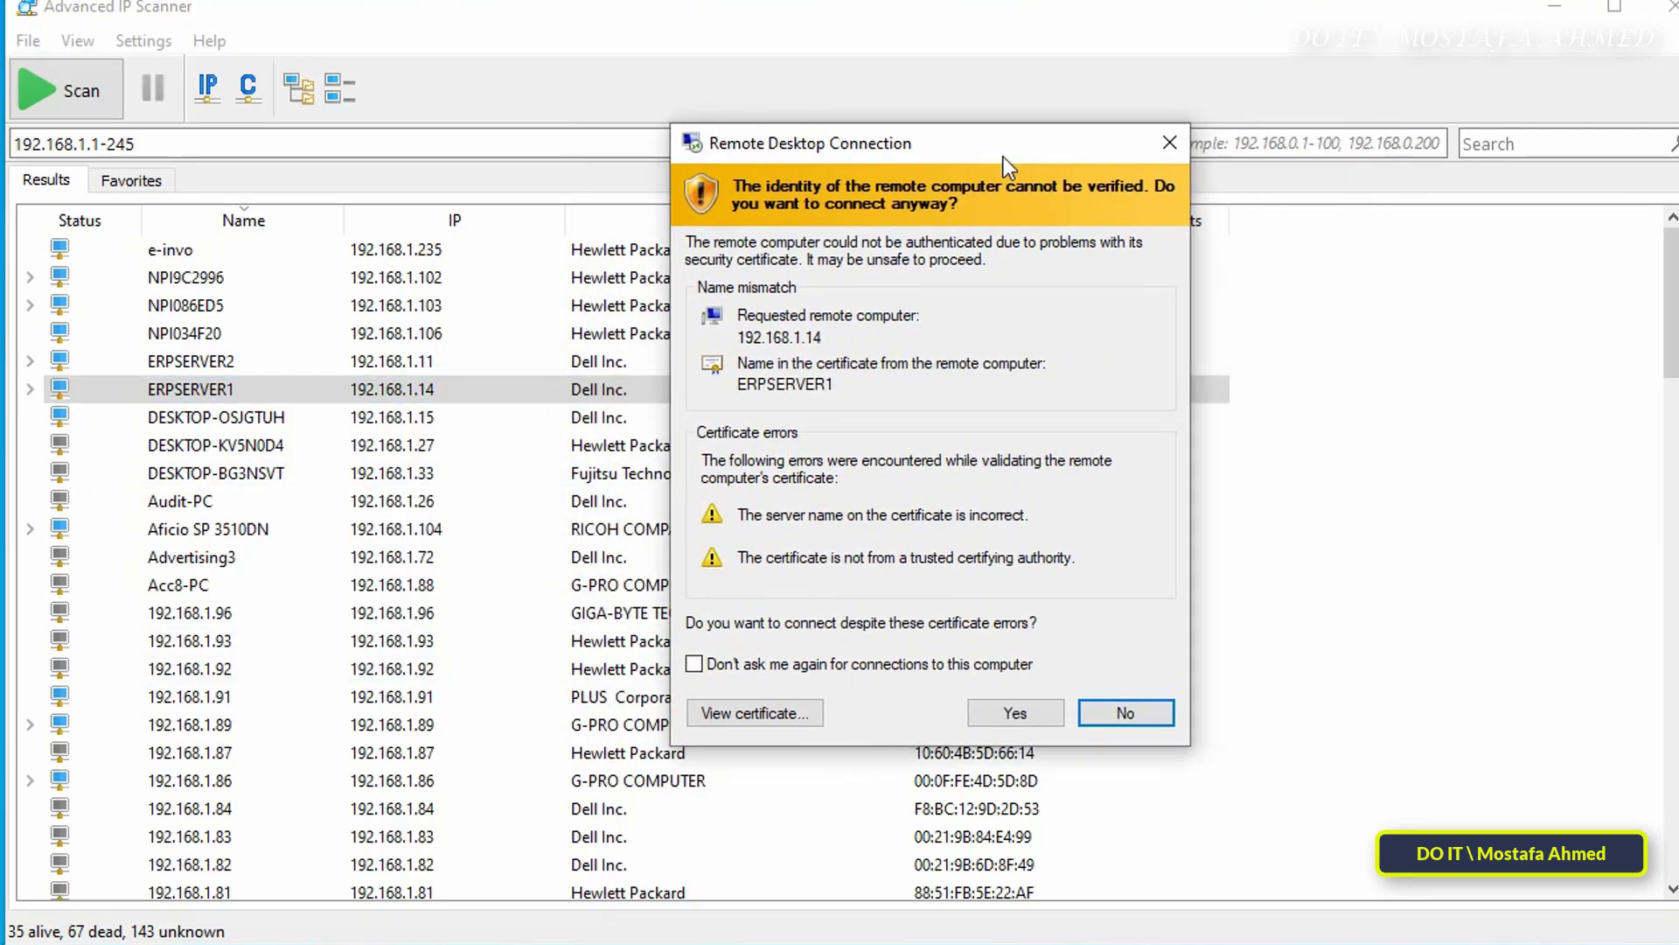
click(1124, 712)
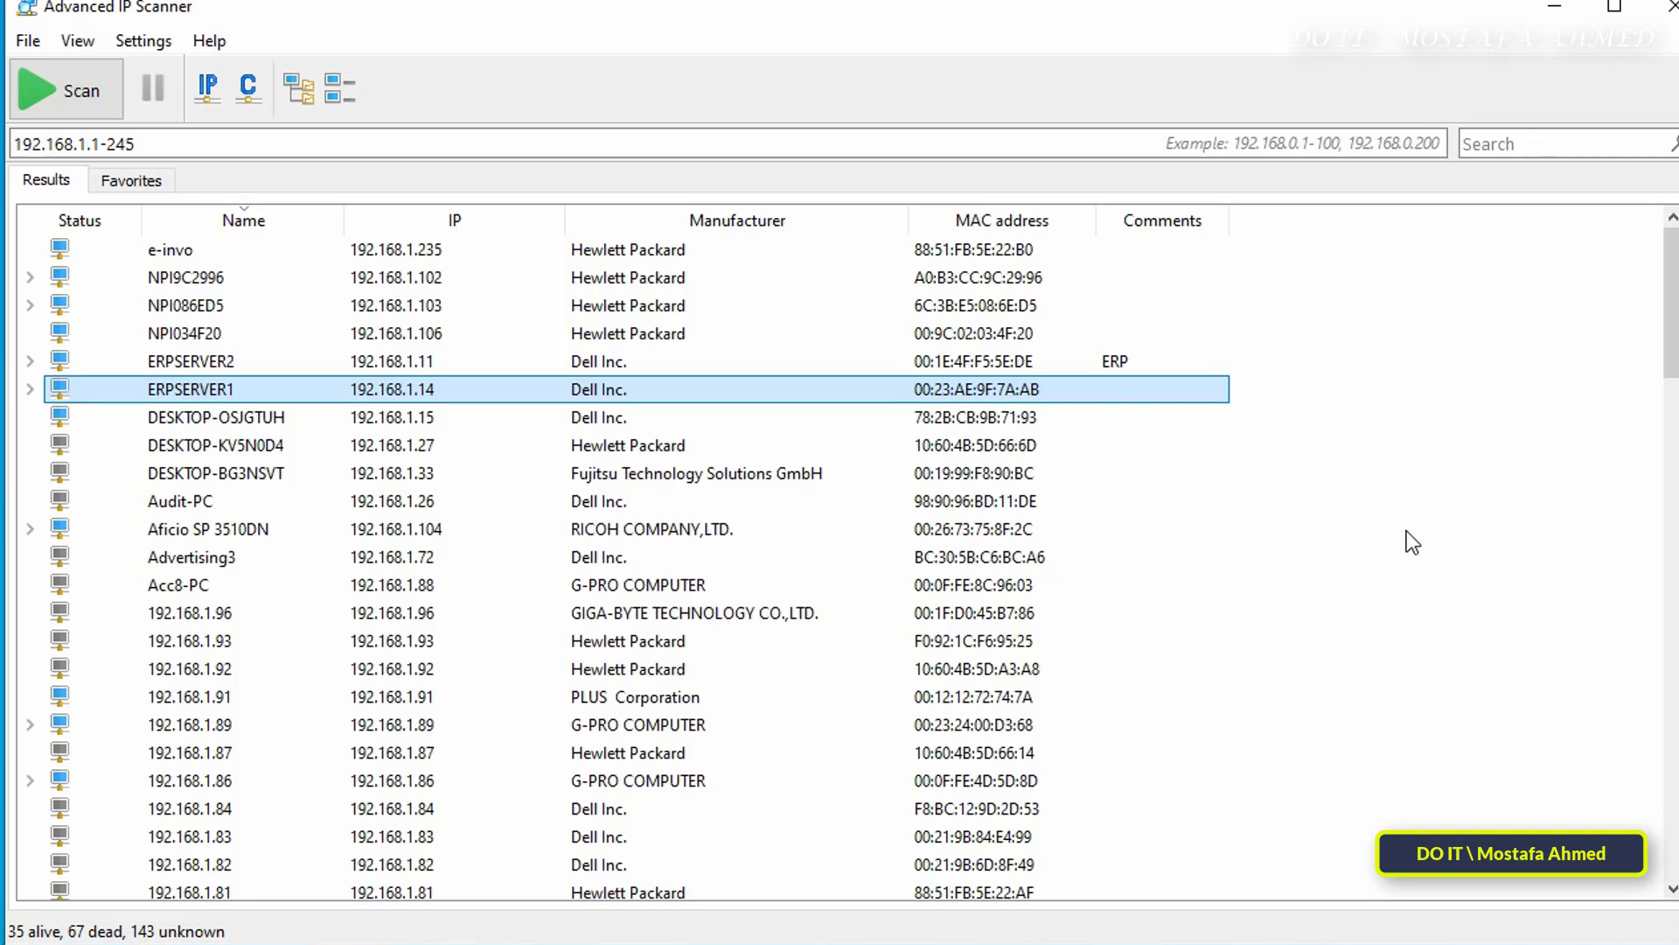
click(1459, 544)
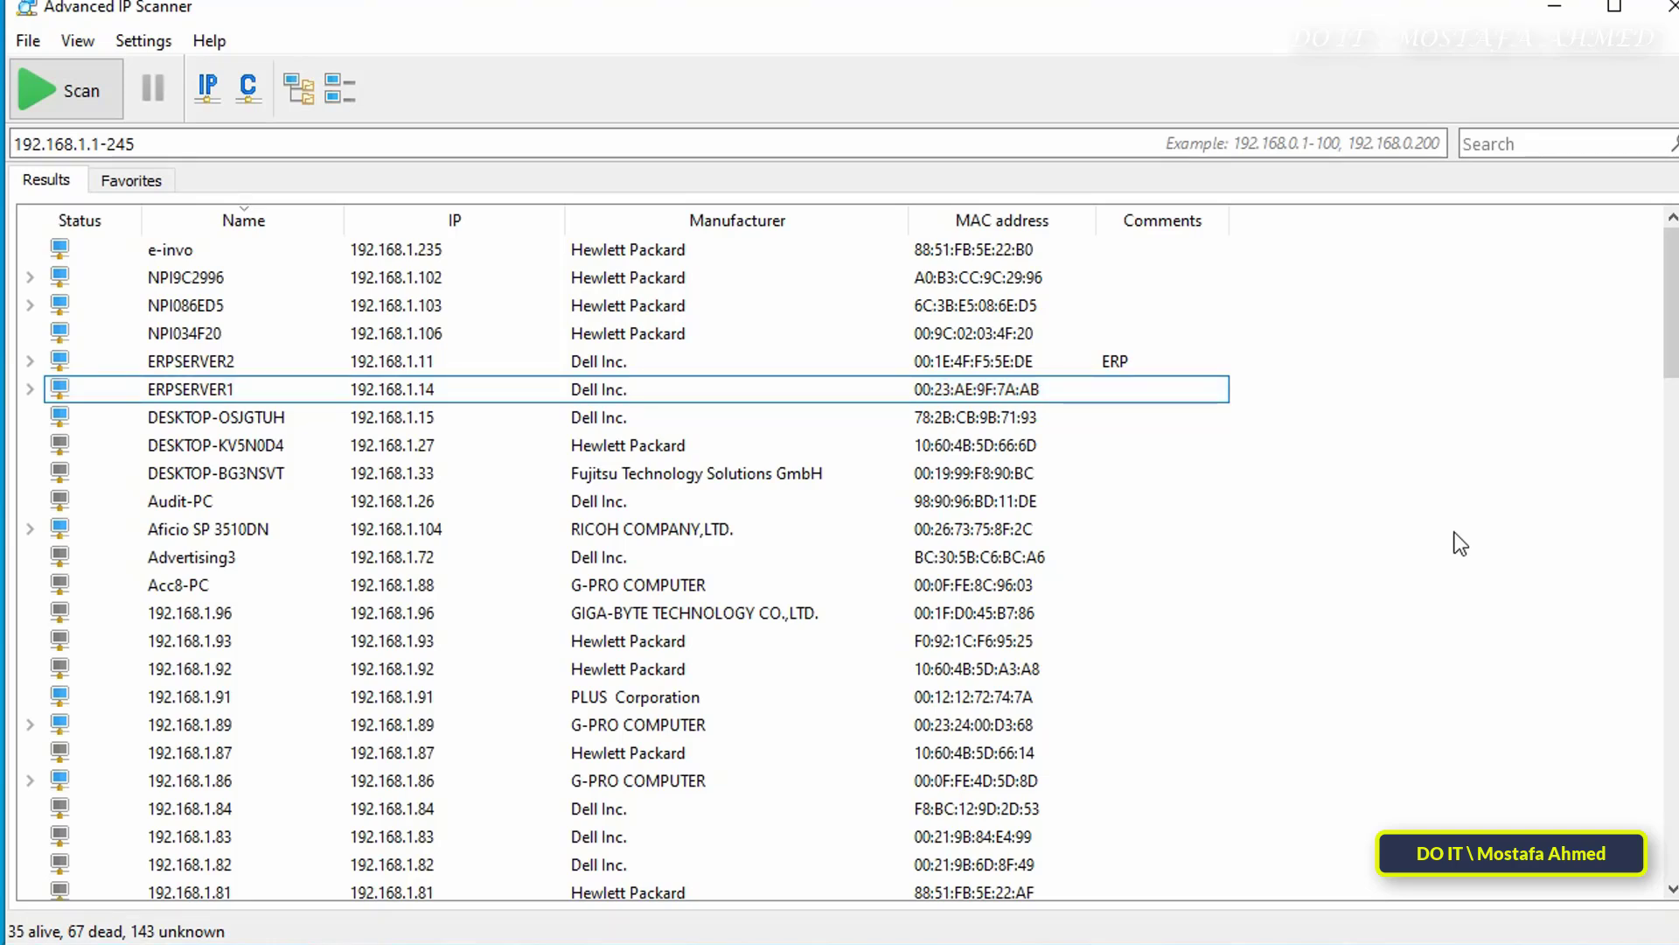